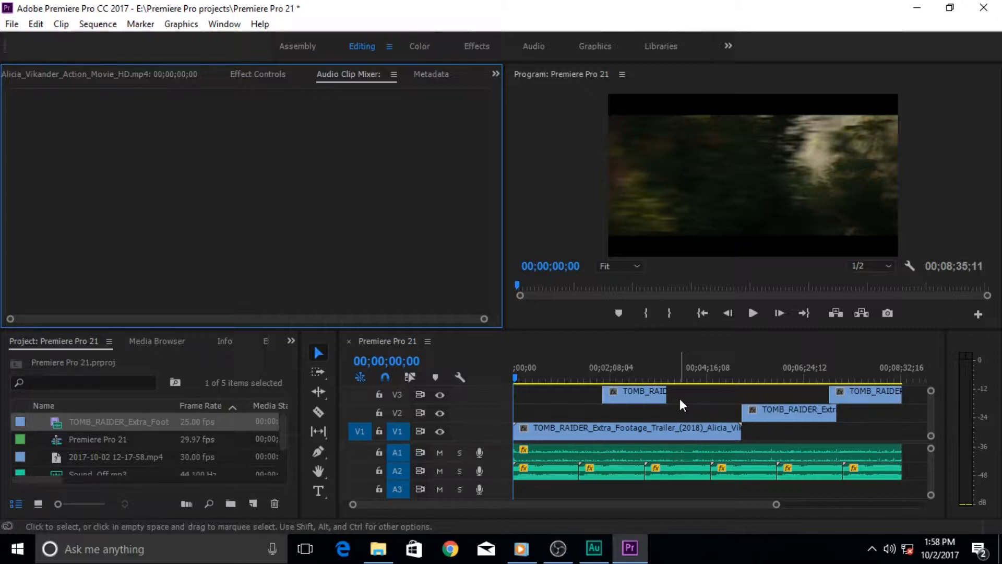
# Move the playhead to the TOMB RAIDER title frame at 00;01;54;14
pyautogui.click(600, 380)
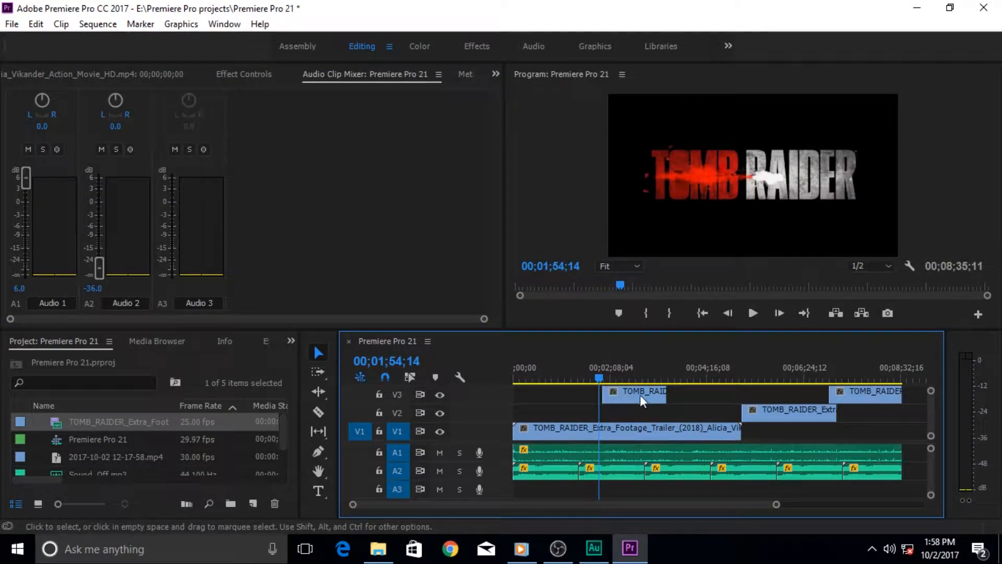
# Preview the LEGEND title at 00;05;24;05, then jump back to 00;00;23;08
pyautogui.click(760, 385)
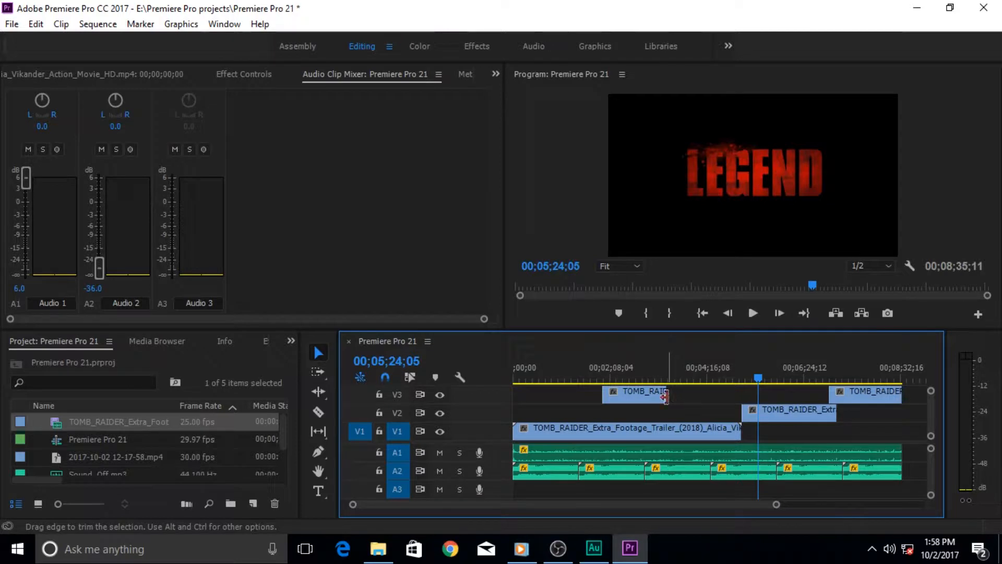
pyautogui.click(534, 375)
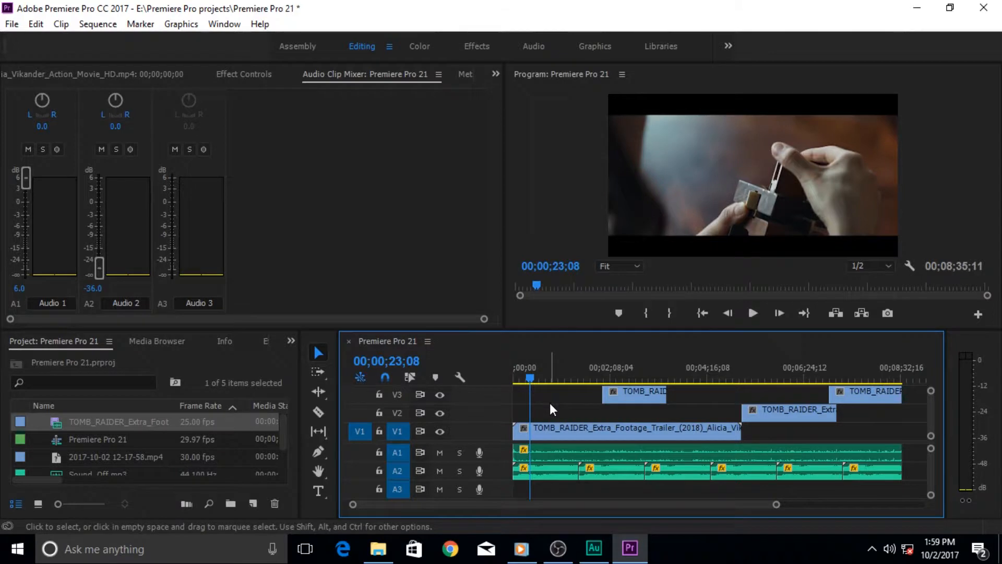
# Add and undo a trial marker, select the V1 clip, and scrub to 00;00;46;16
pyautogui.press('m')
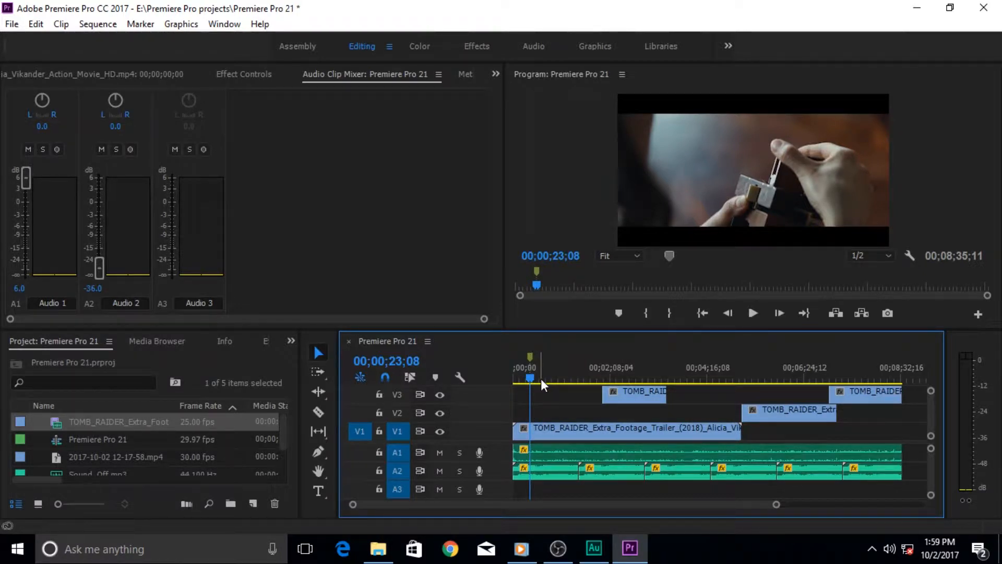
pyautogui.hotkey('ctrl', 'z')
pyautogui.click(535, 427)
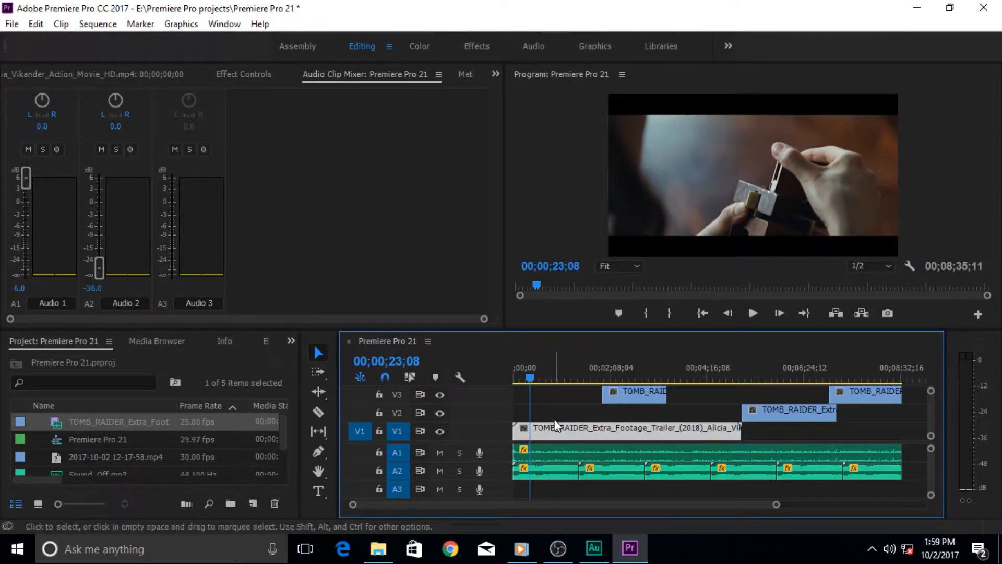
pyautogui.moveTo(531, 377); pyautogui.dragTo(550, 374)
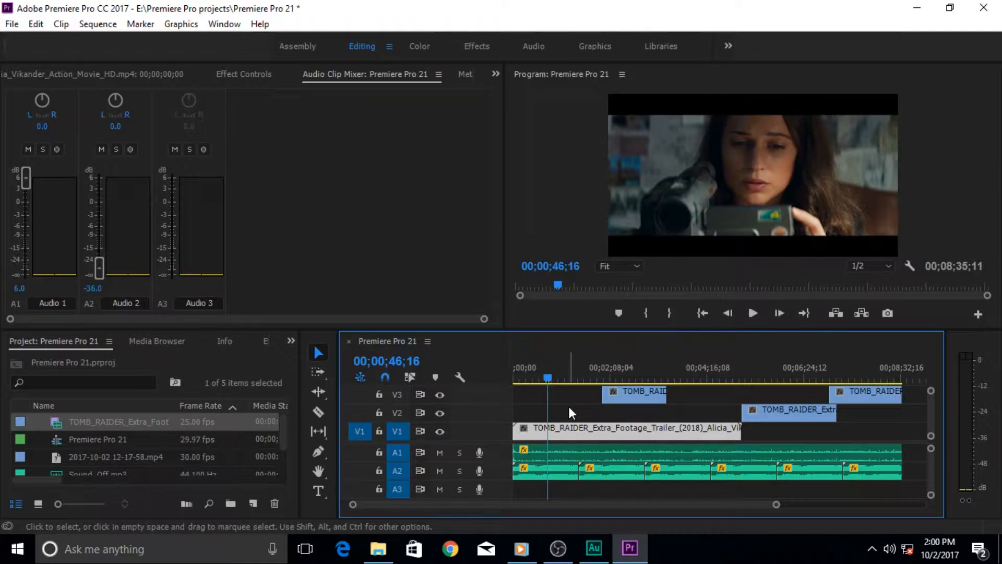
# Create a marker named 'Its Marker one' commenting that the woman is watching a video
pyautogui.press('m')
pyautogui.press('m')
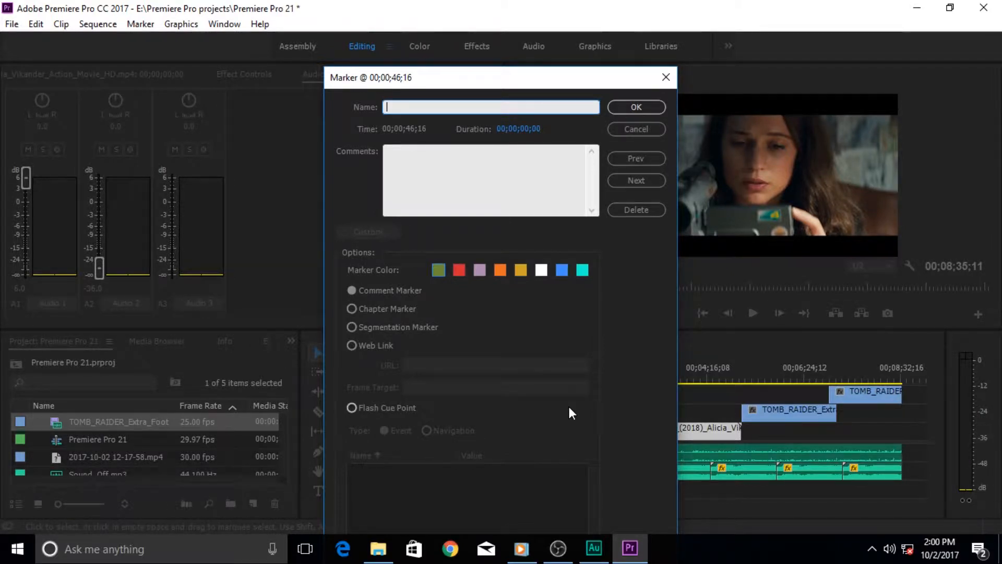
pyautogui.write('m')
pyautogui.press('BackSpace')
pyautogui.write('Its Marker one')
pyautogui.press('Tab')
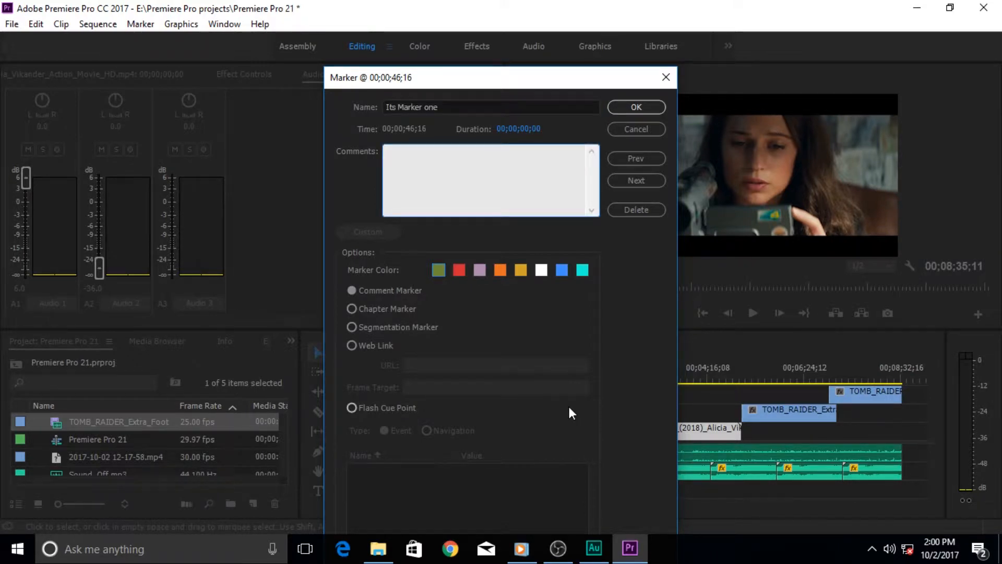
pyautogui.write('the women is watching ')
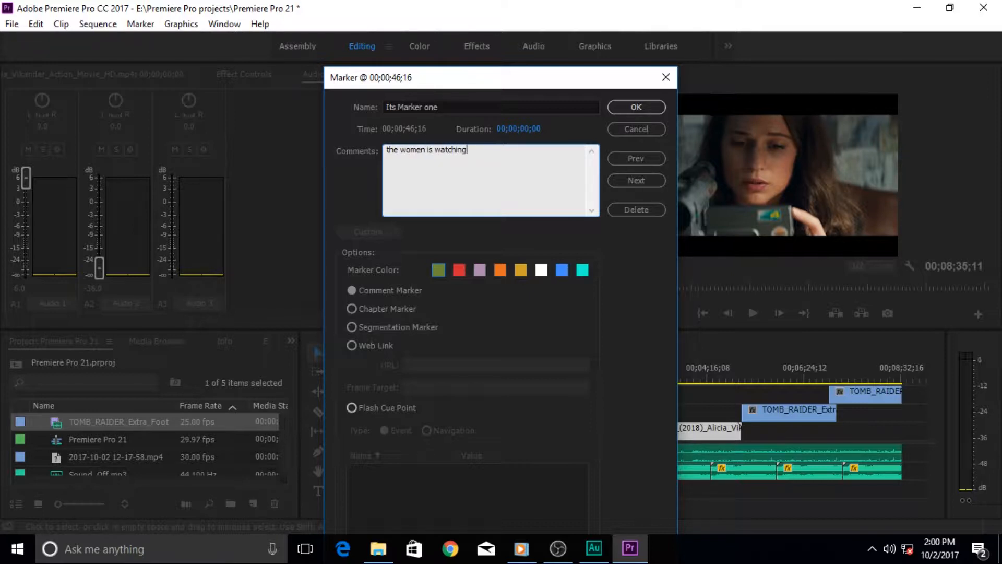
pyautogui.write('a video')
pyautogui.press('BackSpace')
pyautogui.write(', which as no beari')
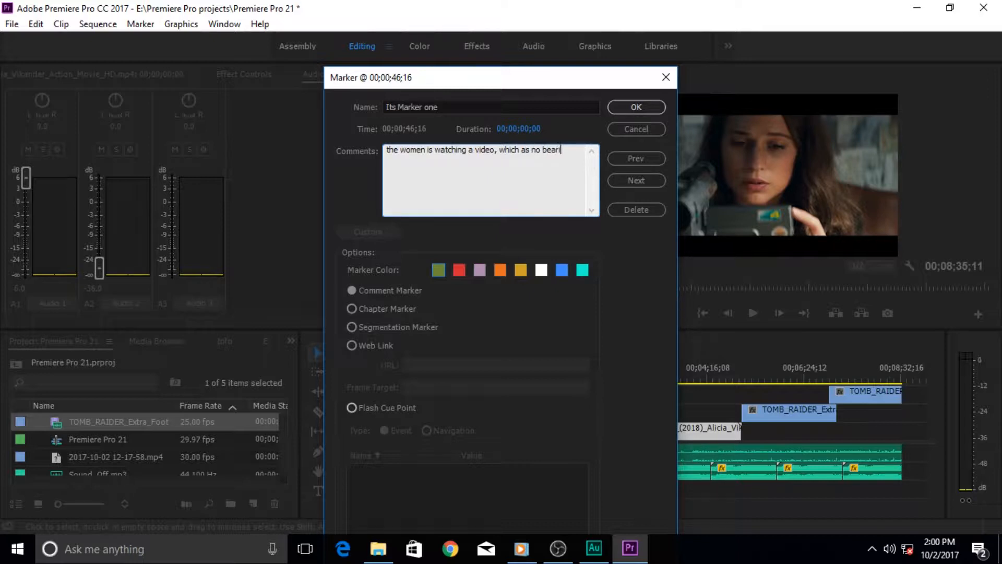
pyautogui.write('ng on our tutorial,')
# Set the marker colour to white after trying red and green, and save it
pyautogui.click(461, 271)
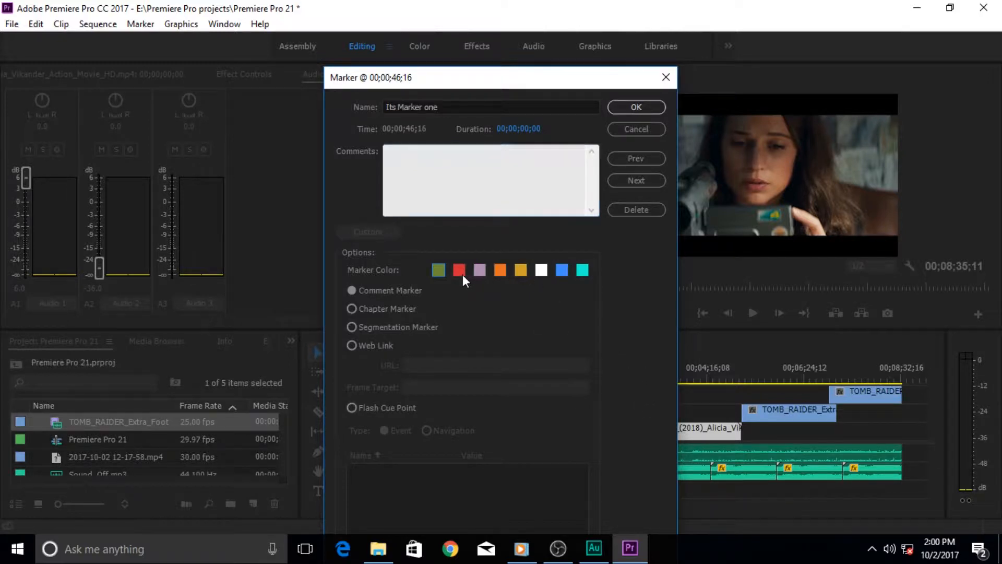
pyautogui.click(435, 273)
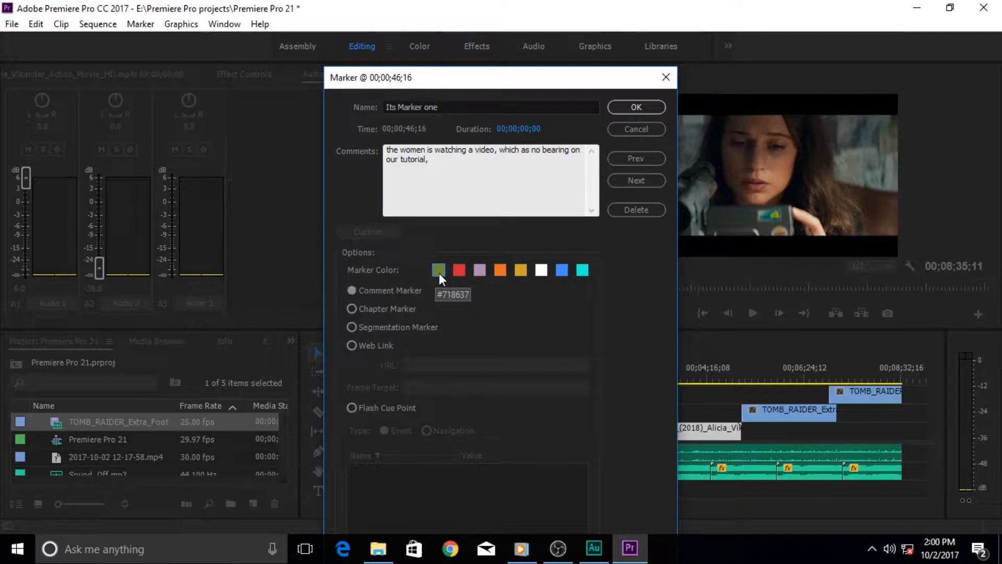
pyautogui.click(460, 273)
pyautogui.click(542, 269)
pyautogui.click(633, 107)
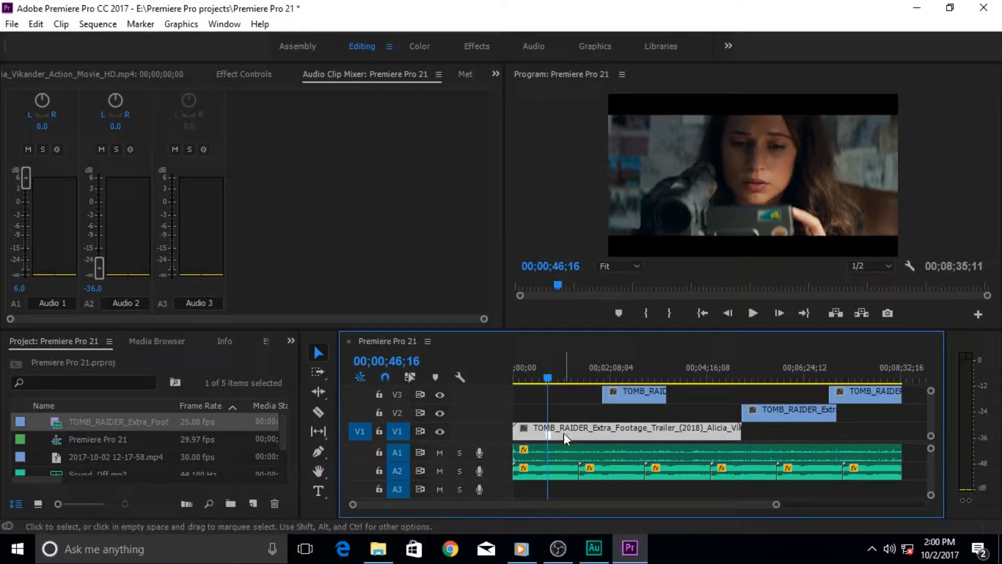
# Enlarge and restore track V1's height, then load the V1 trailer clip into the Source monitor
pyautogui.moveTo(553, 437); pyautogui.dragTo(531, 406)
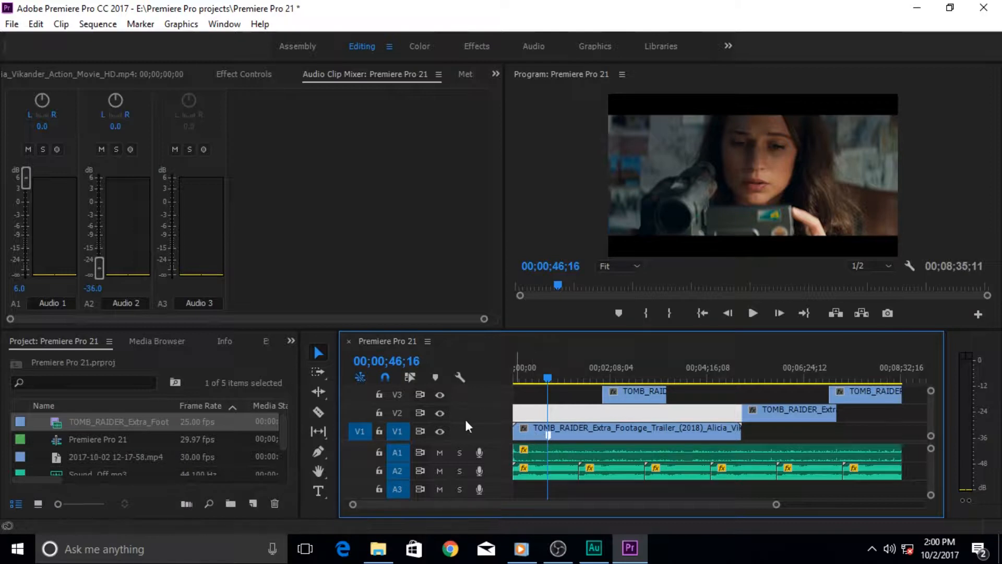
pyautogui.moveTo(468, 425); pyautogui.dragTo(470, 430)
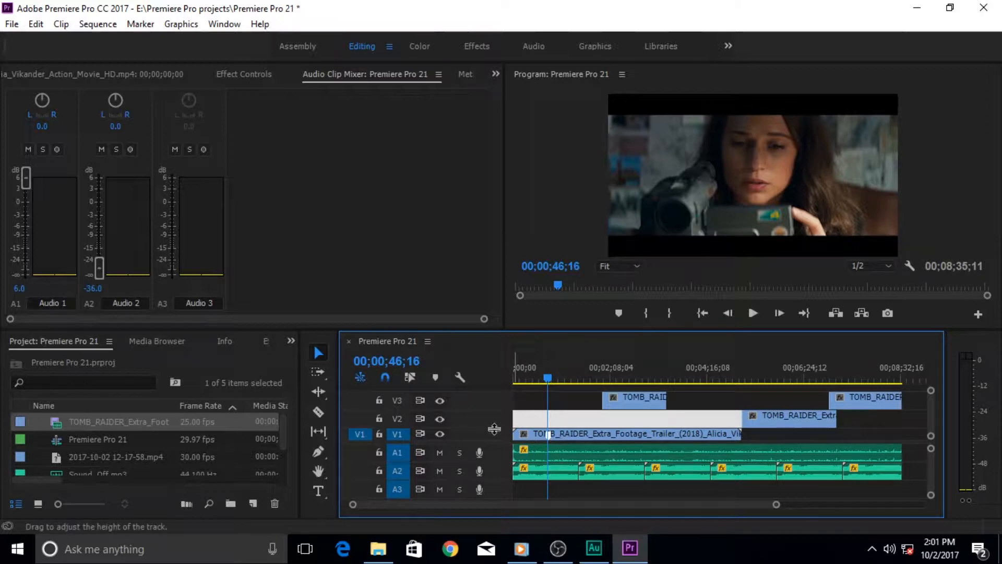
pyautogui.moveTo(494, 428); pyautogui.dragTo(497, 403)
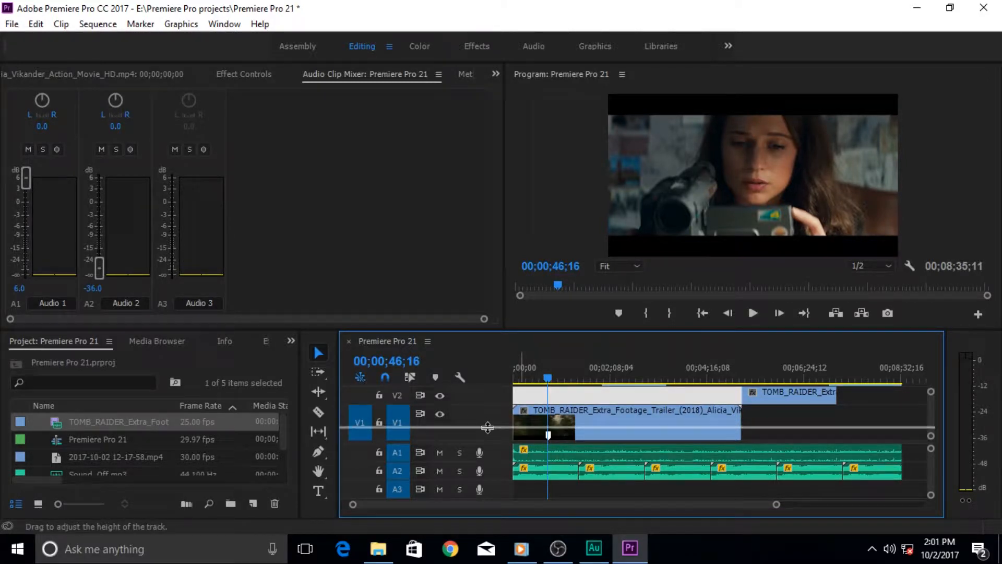
pyautogui.moveTo(487, 424); pyautogui.dragTo(489, 424)
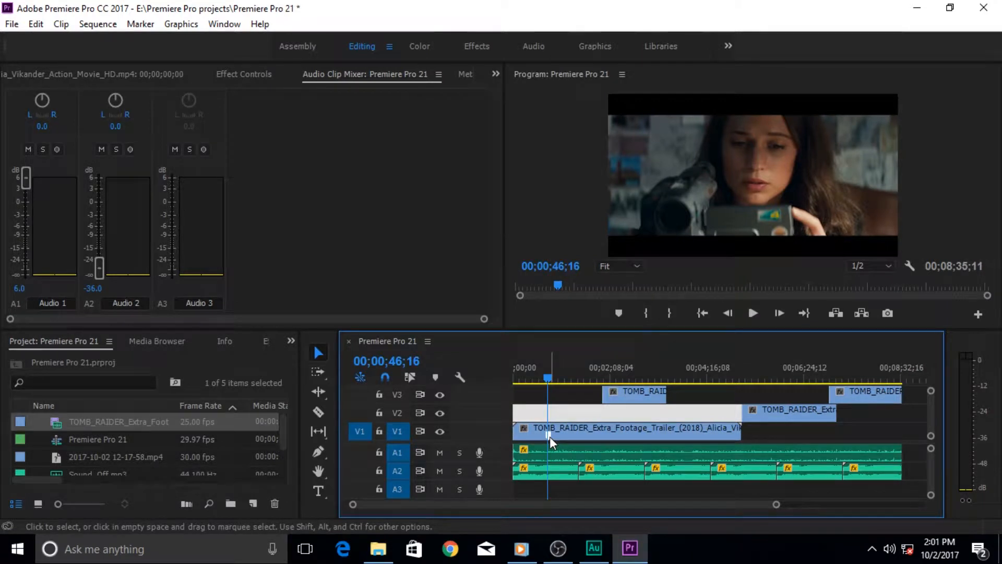
pyautogui.doubleClick(549, 436)
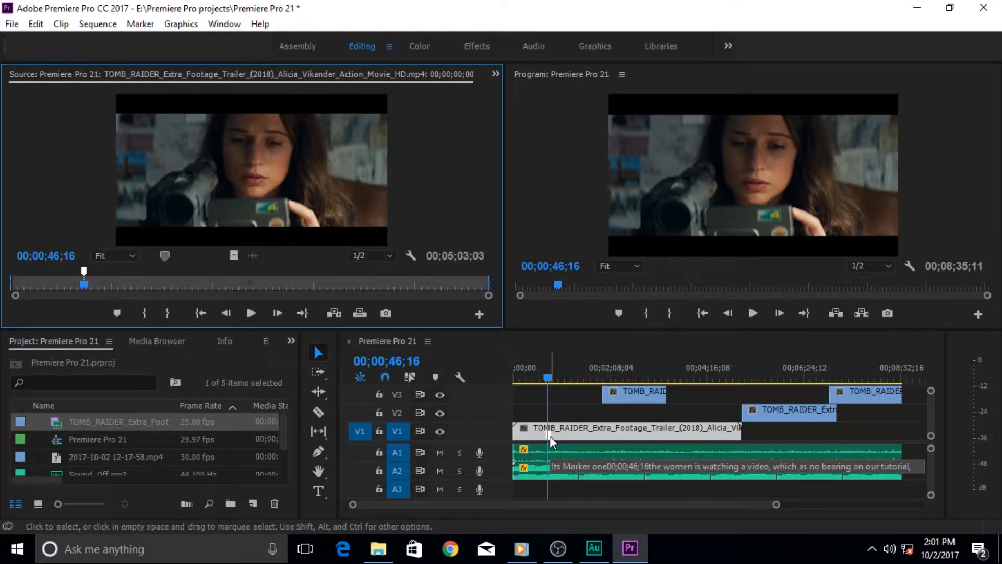
pyautogui.doubleClick(83, 271)
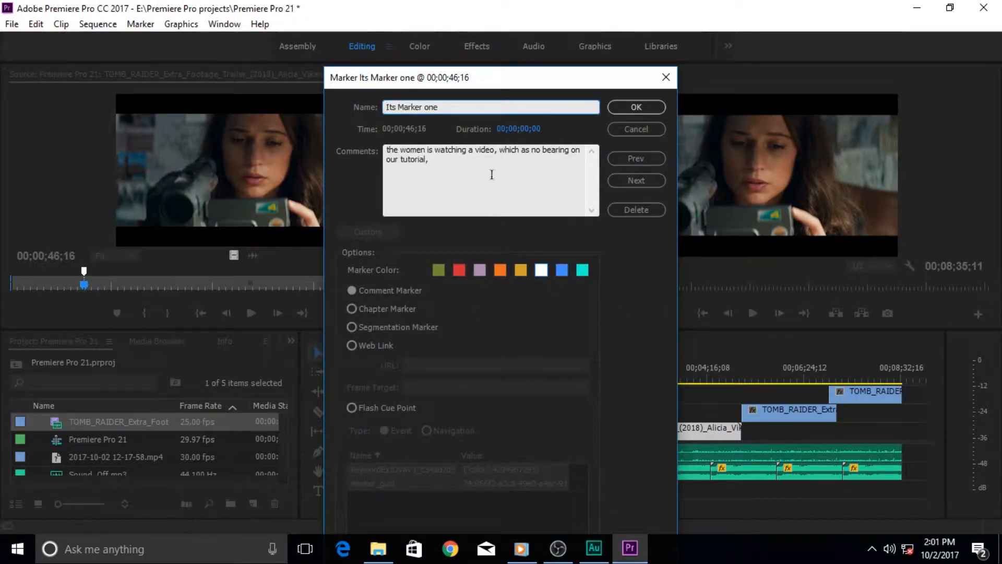
pyautogui.click(641, 130)
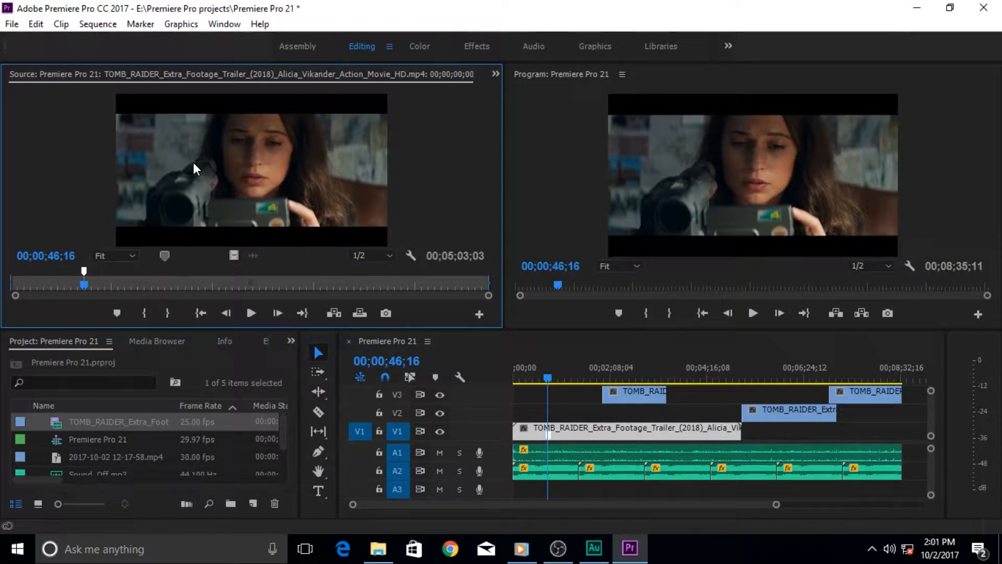
pyautogui.doubleClick(84, 272)
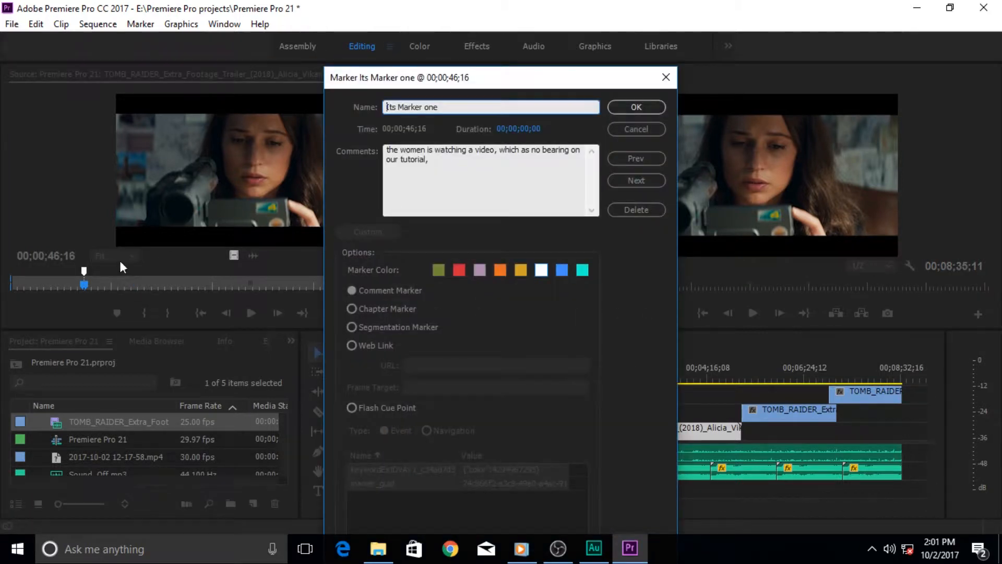
pyautogui.click(500, 274)
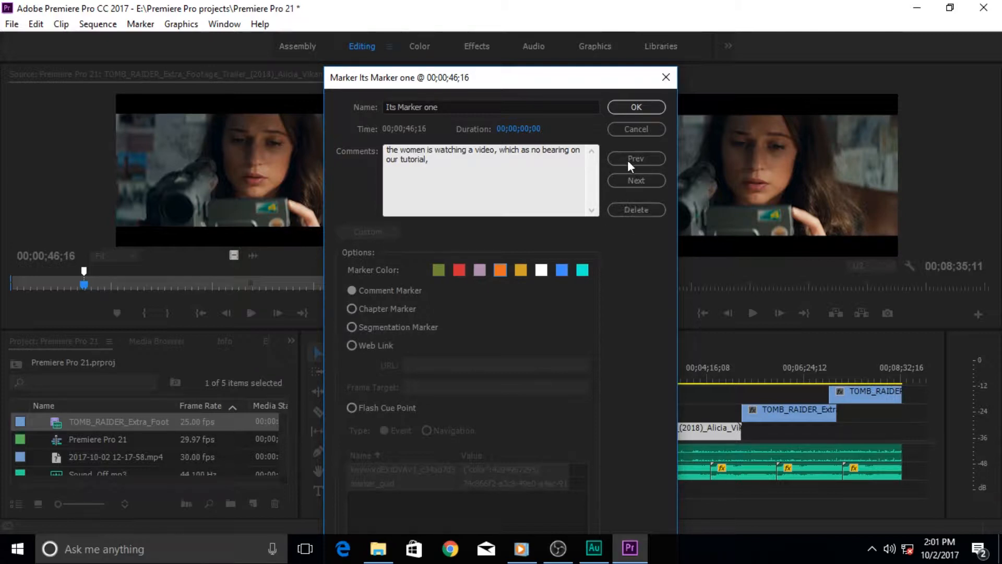
pyautogui.click(625, 130)
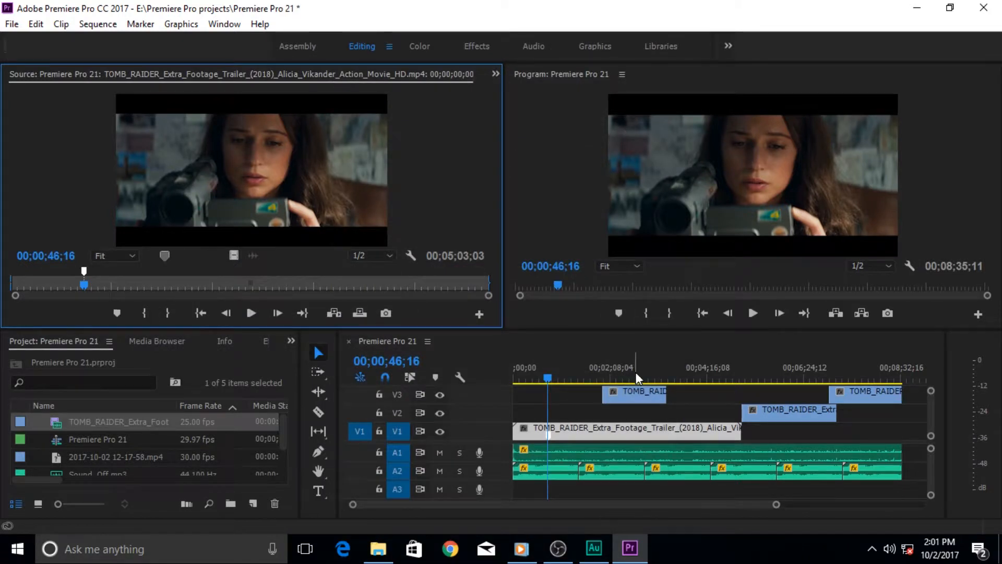
# Select the V2 trailer clip and add a marker on the BEGINS title at 00;01;24;10
pyautogui.click(772, 412)
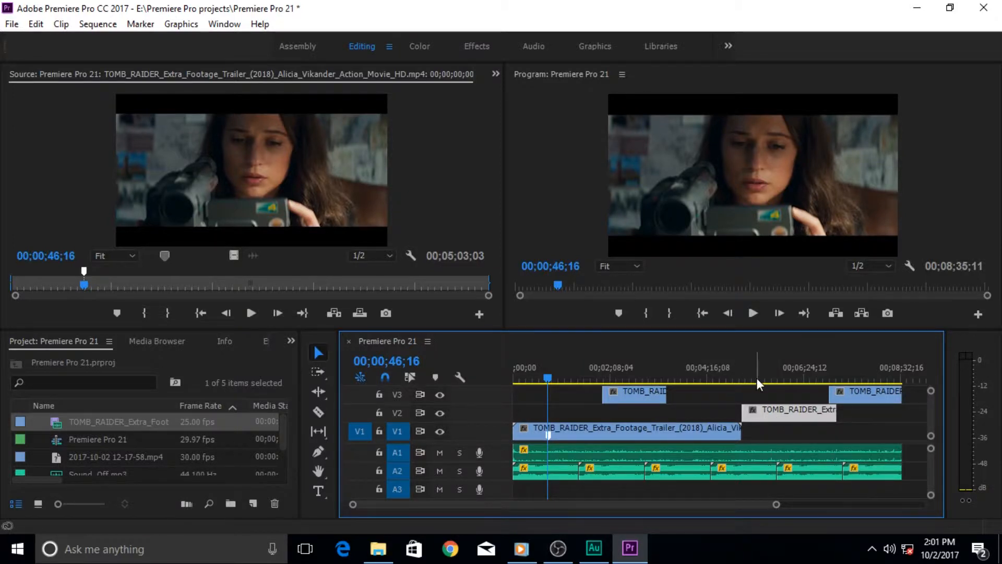
pyautogui.moveTo(766, 377)
pyautogui.mouseDown()
pyautogui.moveTo(752, 377)
pyautogui.moveTo(762, 375)
pyautogui.mouseUp()
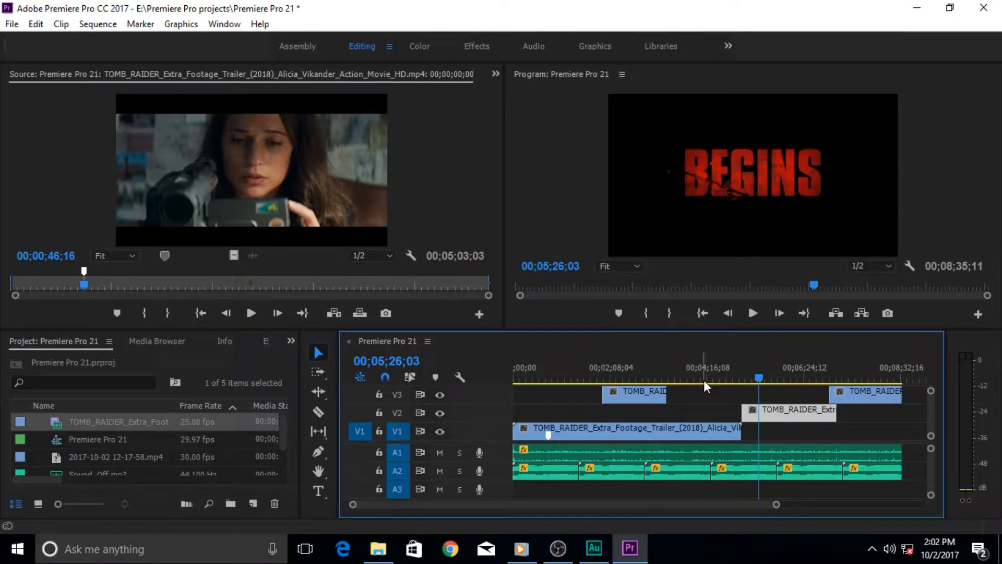
pyautogui.press('m')
pyautogui.press('m')
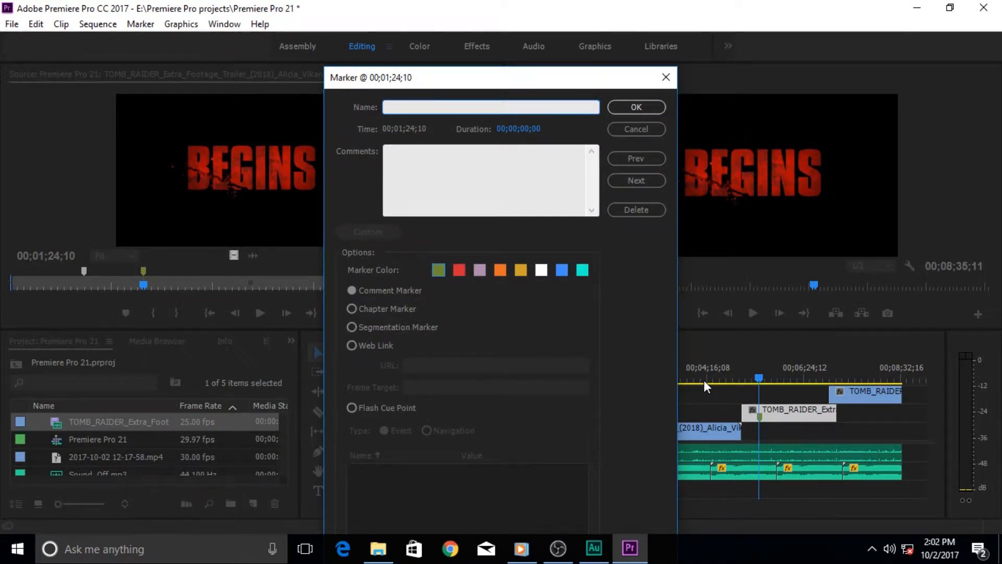
# Enter name 'Begins maker' and comment 'Markers are very useful', and choose Chapter Marker
pyautogui.write('Begins maker')
pyautogui.press('Tab')
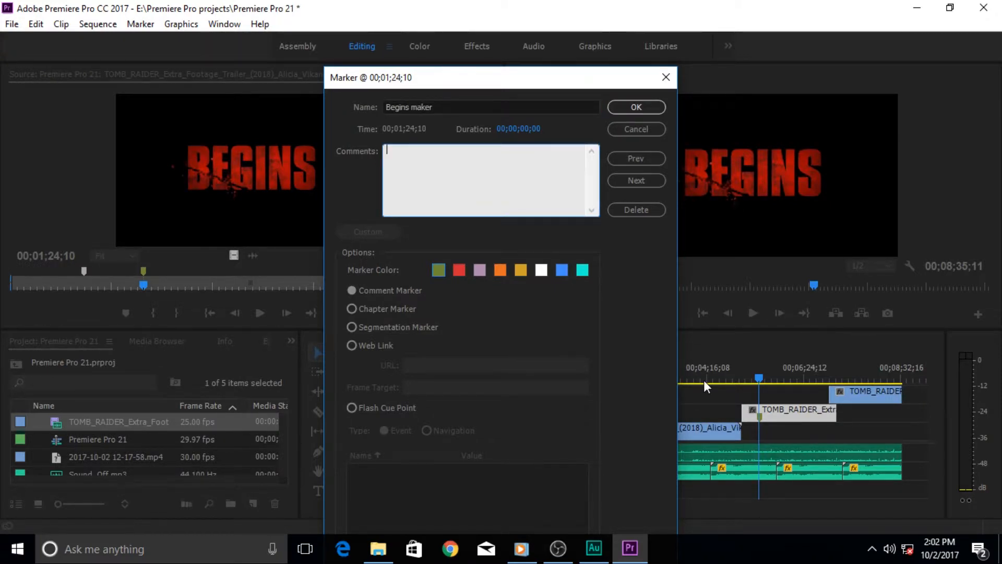
pyautogui.write('Markers are very useful')
pyautogui.click(393, 314)
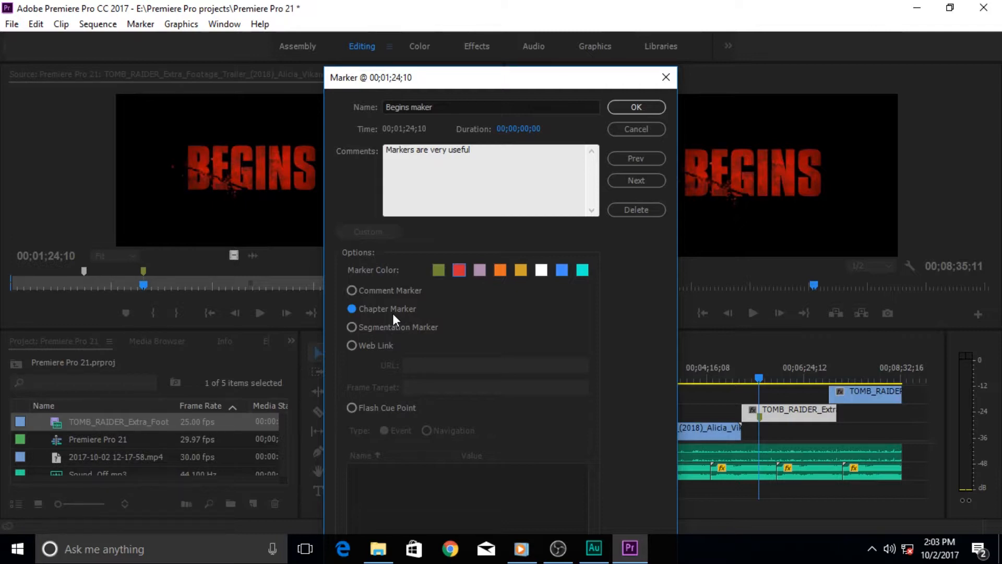
# Try Segmentation, Web Link and Flash Cue Point types, then save 'Begins maker' as a Comment Marker
pyautogui.click(390, 328)
pyautogui.click(384, 345)
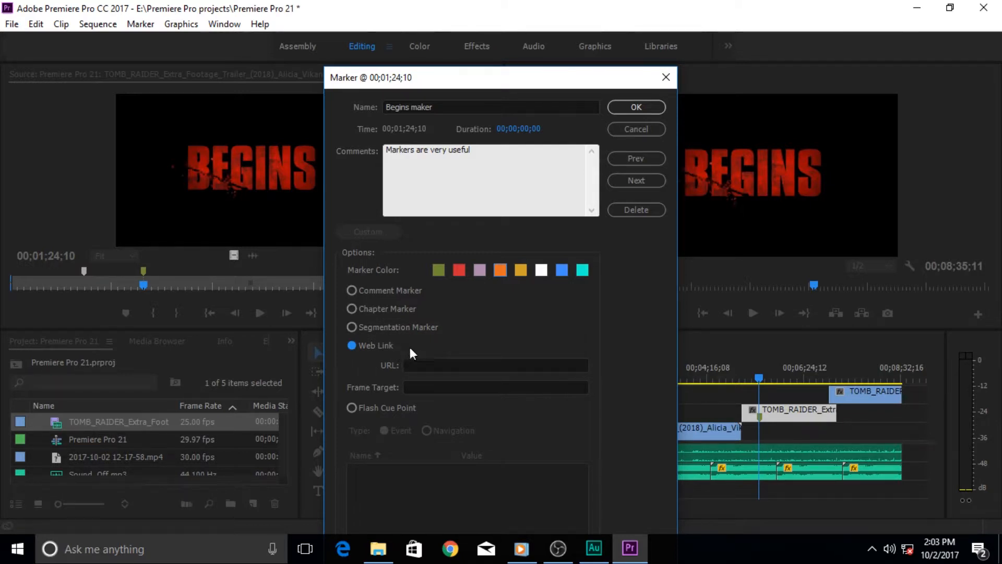
pyautogui.click(408, 408)
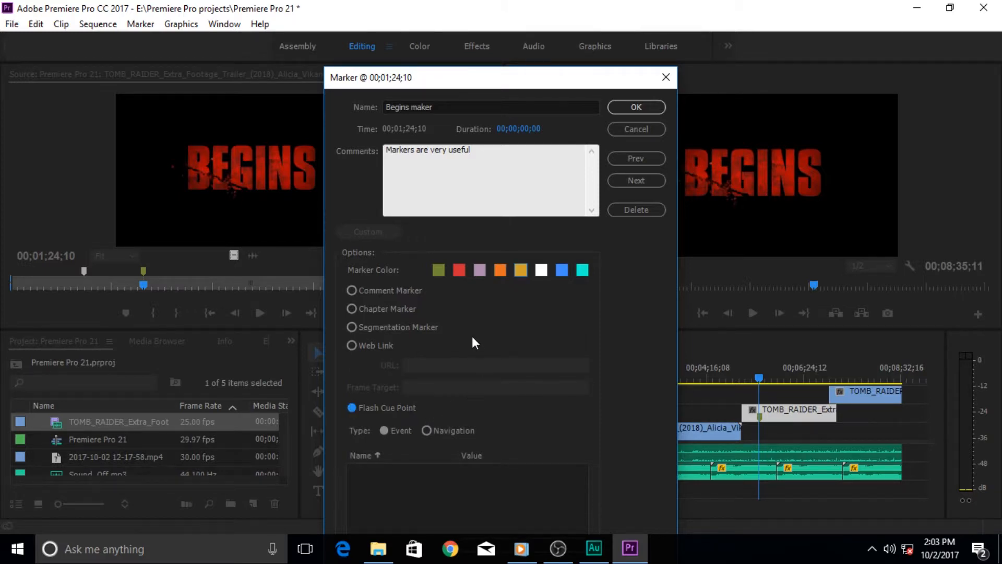
pyautogui.moveTo(499, 84); pyautogui.dragTo(498, 50)
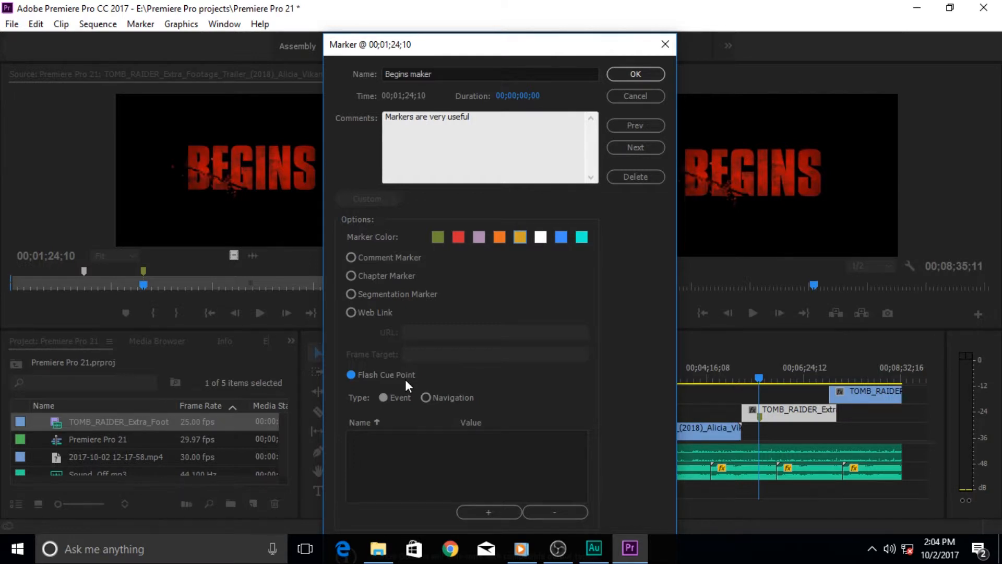
pyautogui.click(352, 257)
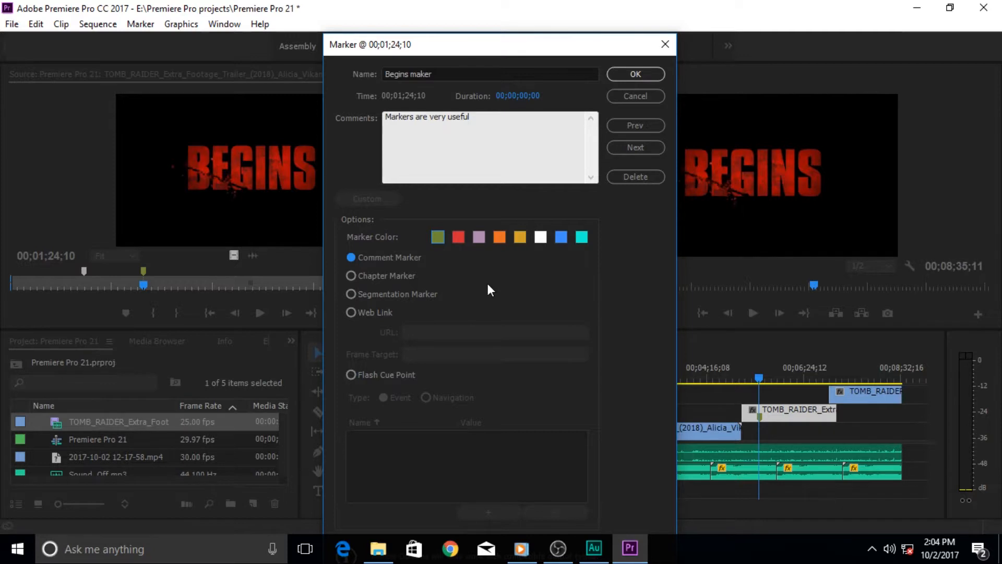
pyautogui.click(655, 77)
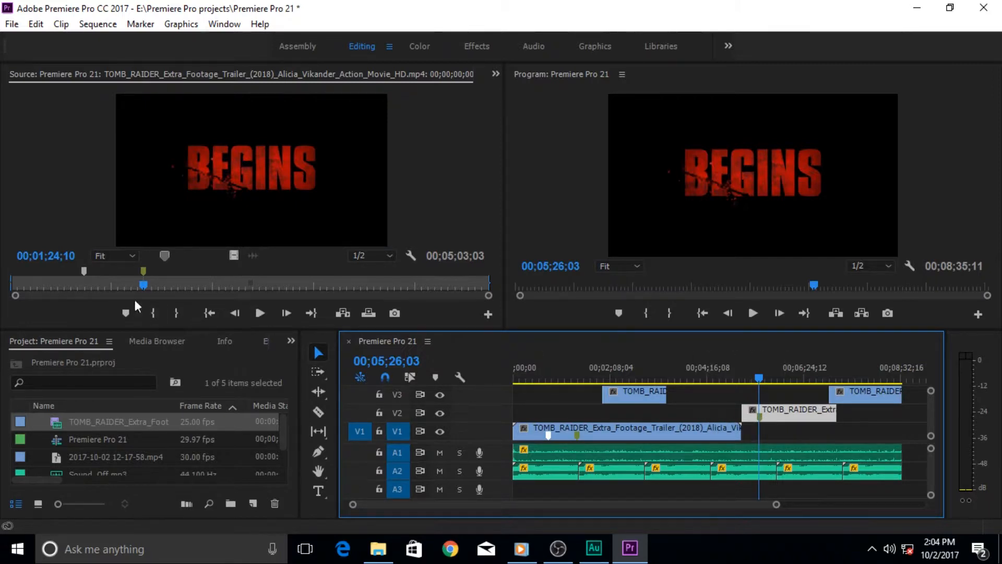
# Add a Source monitor marker at 00;02;01;24, where the woman holds two pistols
pyautogui.click(143, 271)
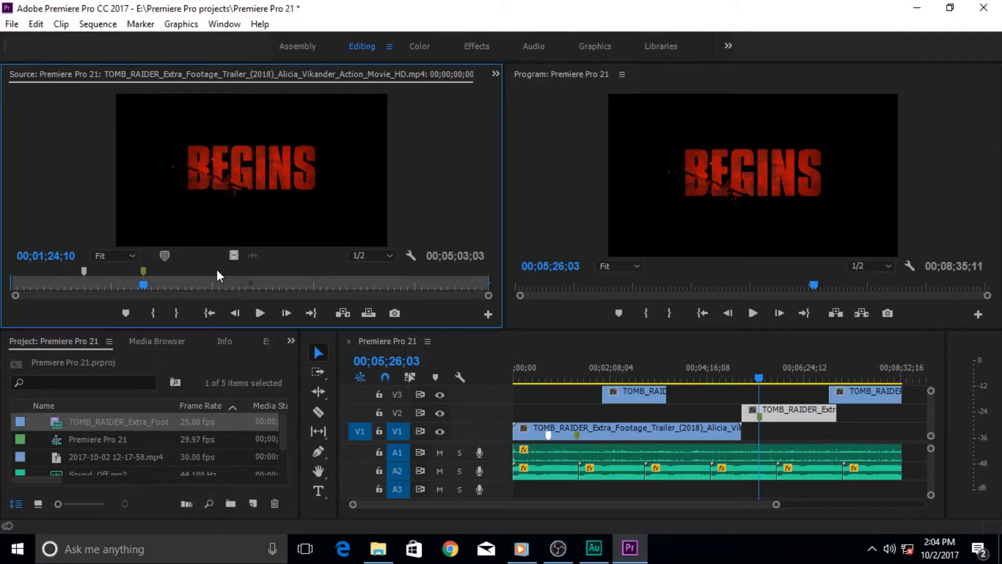
pyautogui.click(203, 282)
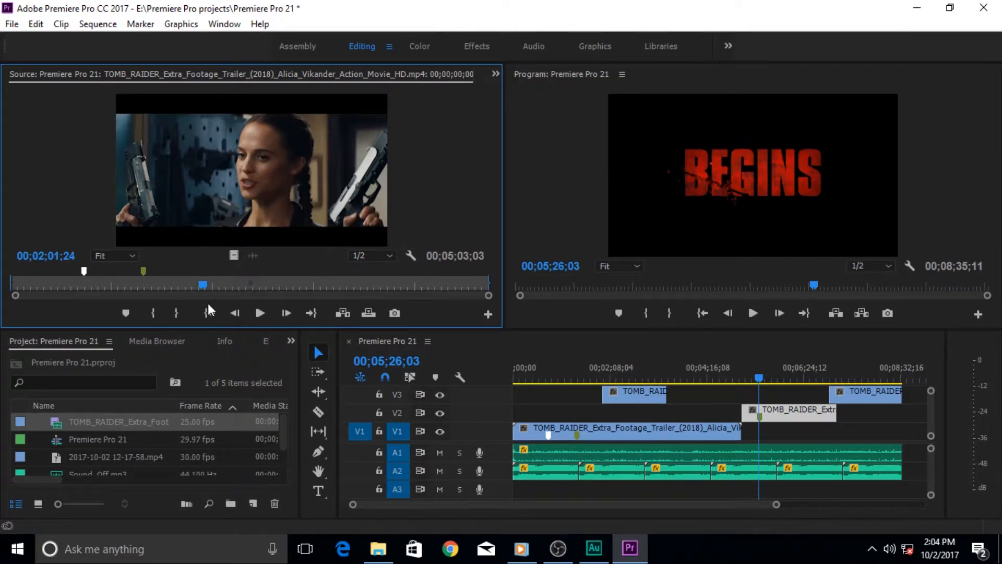
pyautogui.press('m')
# Name the 00;02;01;24 marker 'Guns Marker', colour it red, and save it
pyautogui.doubleClick(203, 271)
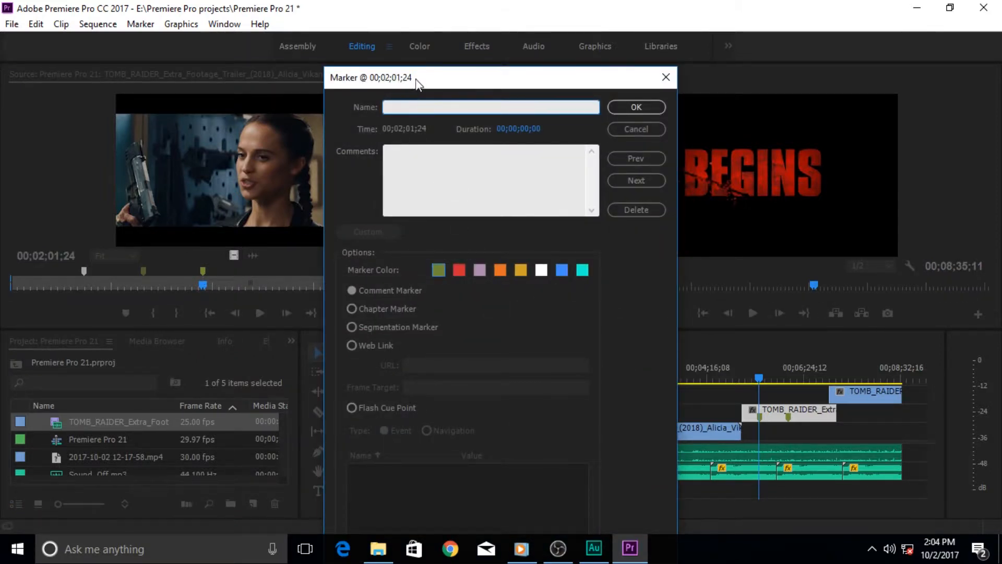
pyautogui.moveTo(417, 84); pyautogui.dragTo(295, 89)
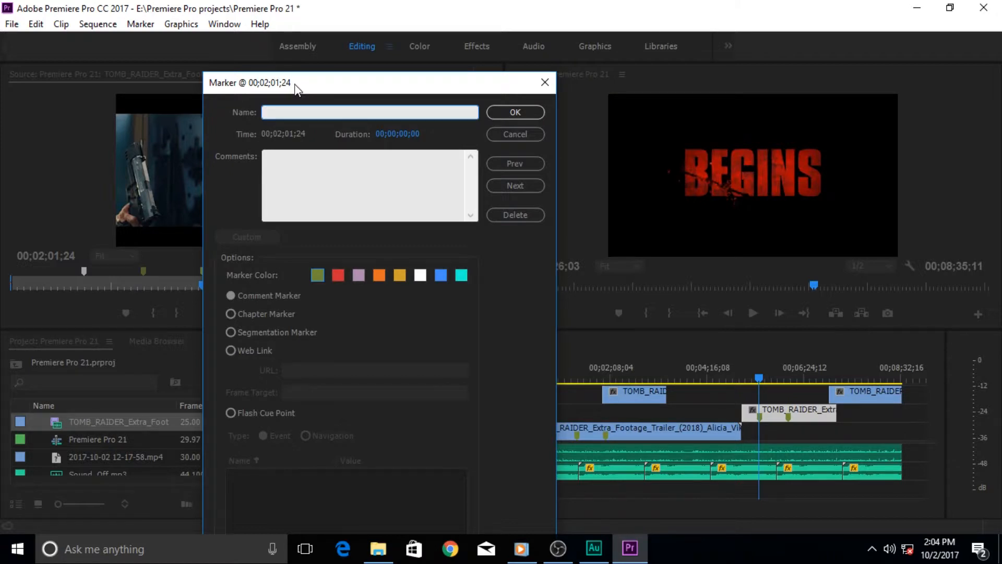
pyautogui.write('D')
pyautogui.press('BackSpace')
pyautogui.write('Guns Marker')
pyautogui.click(340, 275)
pyautogui.click(514, 112)
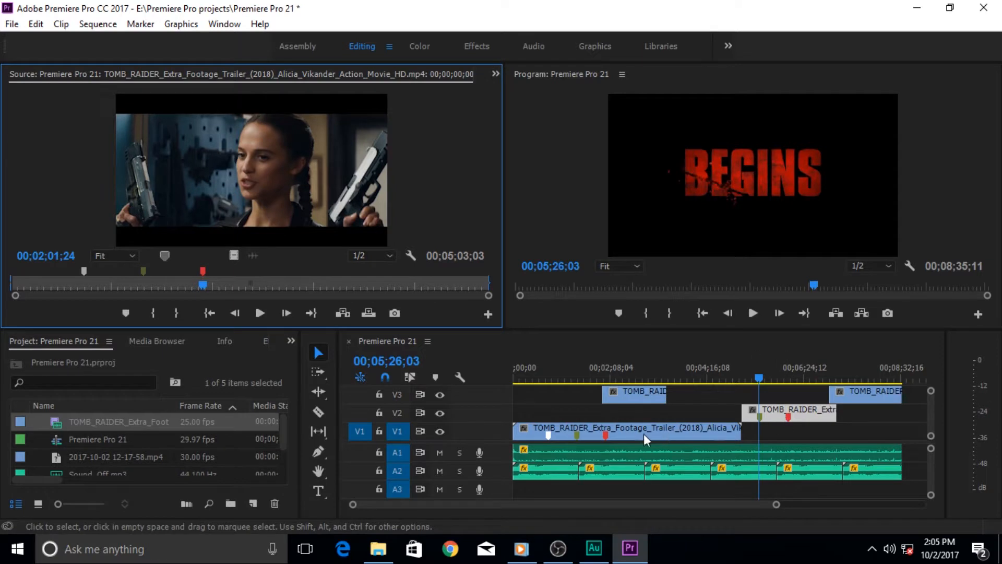
# Park the sequence playhead at 00;04;53;02 on the Subscribe Now end card
pyautogui.click(694, 400)
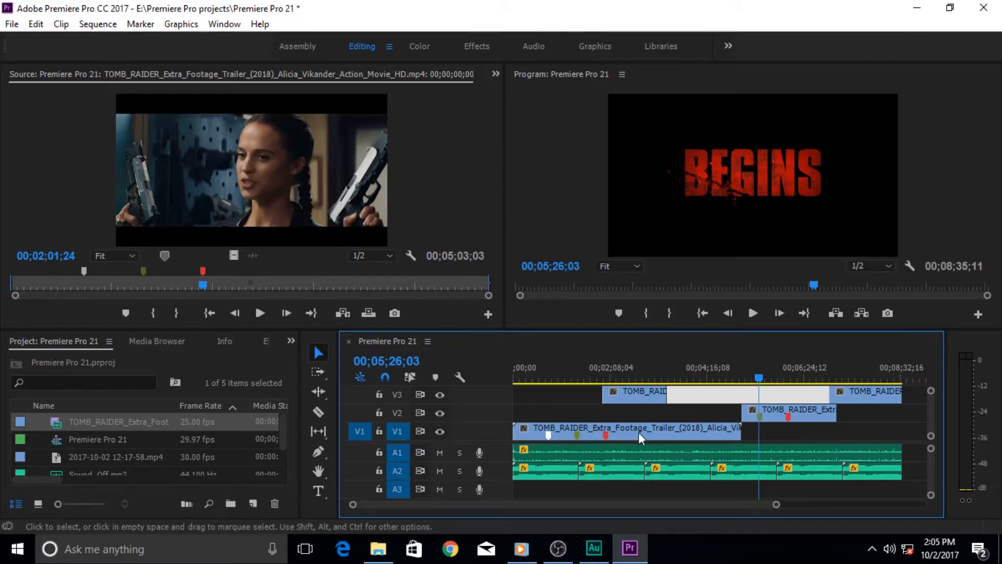
pyautogui.click(571, 376)
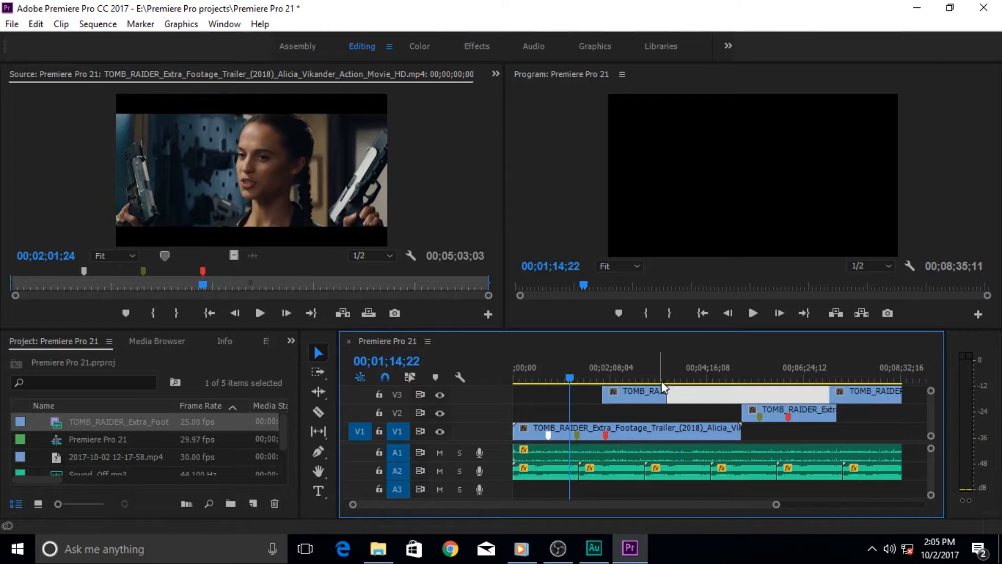
pyautogui.click(735, 379)
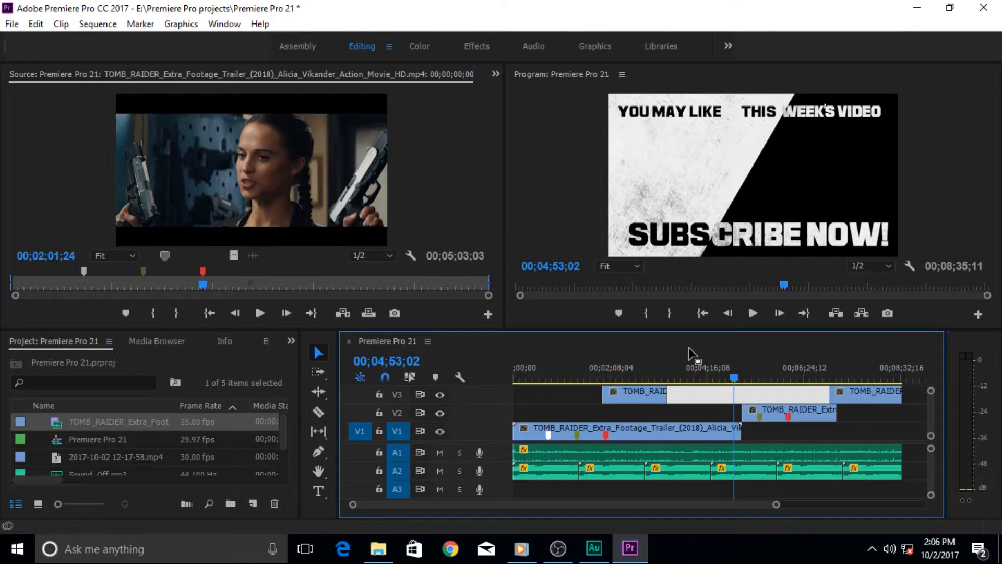
# Add a sequence marker named 'Timeline marker' with a duration of 00;00;53;25
pyautogui.press('m')
pyautogui.press('m')
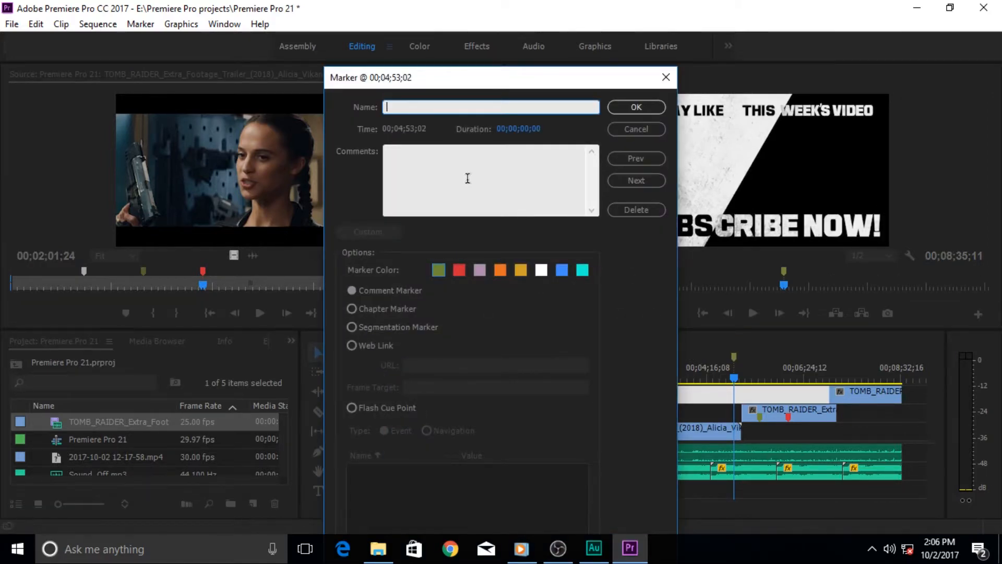
pyautogui.write('Timeline marker')
pyautogui.moveTo(534, 134); pyautogui.dragTo(927, 132)
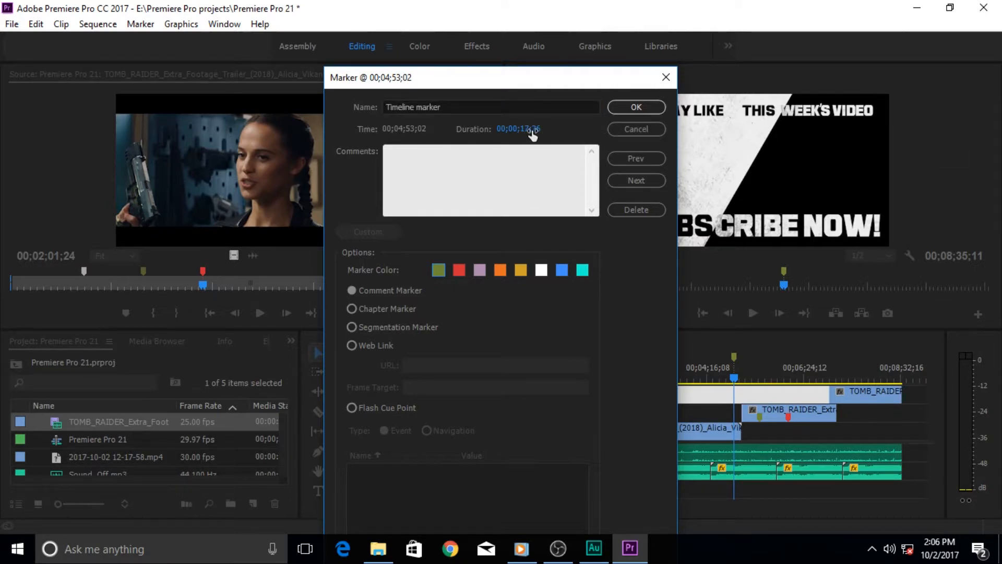
pyautogui.moveTo(549, 129); pyautogui.dragTo(840, 127)
pyautogui.moveTo(537, 127); pyautogui.dragTo(786, 127)
pyautogui.moveTo(534, 135); pyautogui.dragTo(762, 126)
# Comment the marker 'Action scenes uphead.', colour it orange, and save it
pyautogui.click(492, 154)
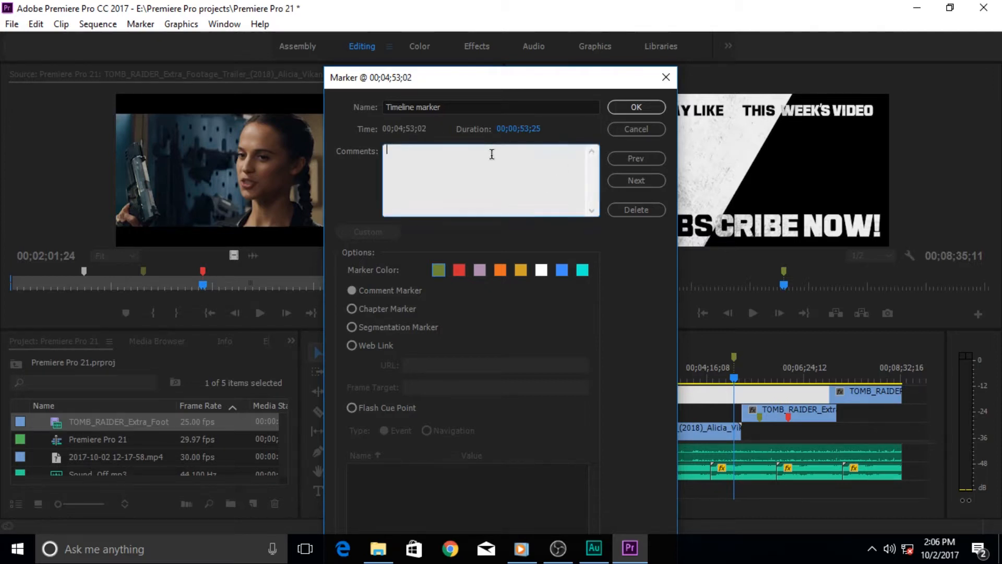
pyautogui.write('Action scenes uphead.')
pyautogui.click(500, 270)
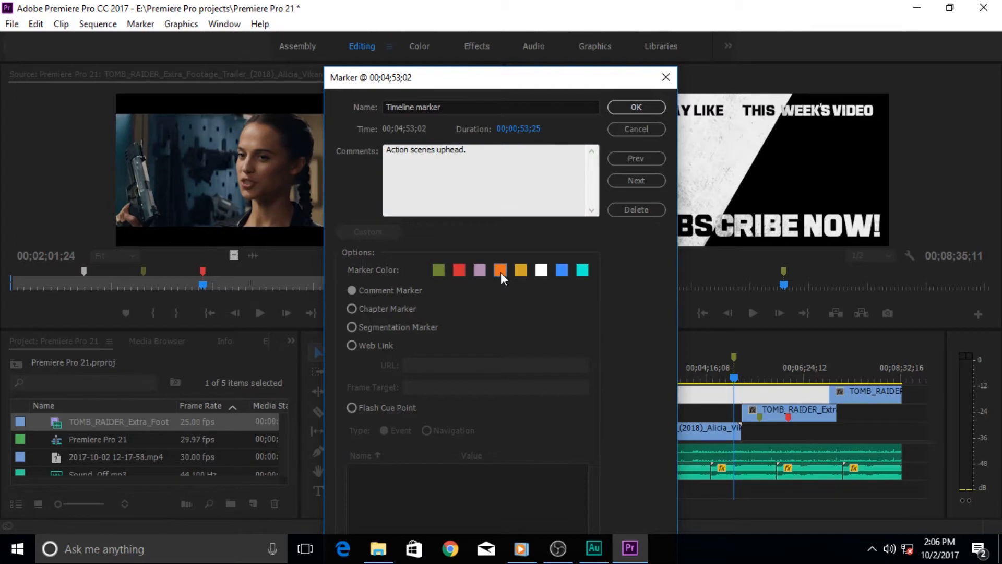
pyautogui.click(648, 112)
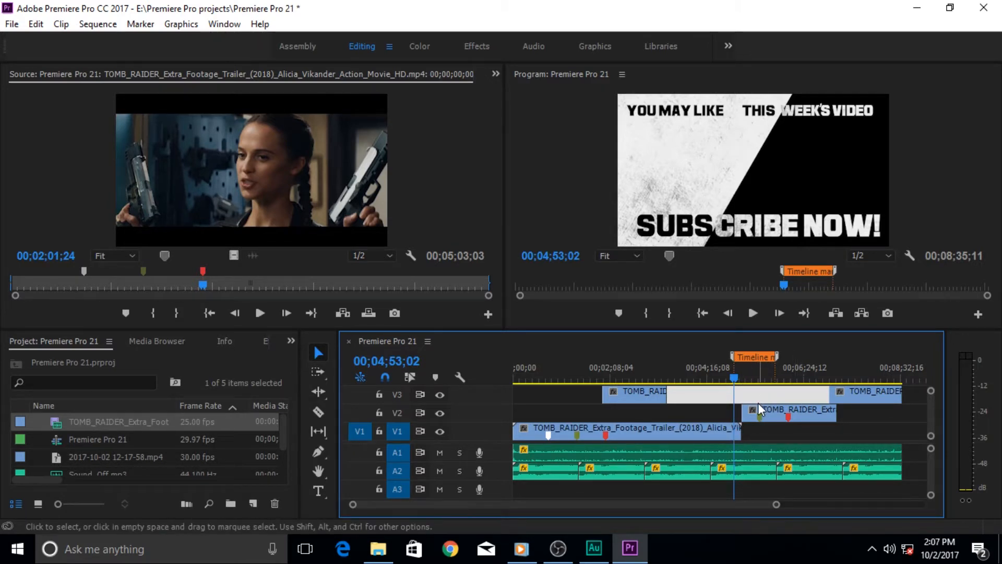
pyautogui.moveTo(776, 358)
pyautogui.mouseDown()
pyautogui.moveTo(851, 352)
pyautogui.moveTo(782, 356)
pyautogui.mouseUp()
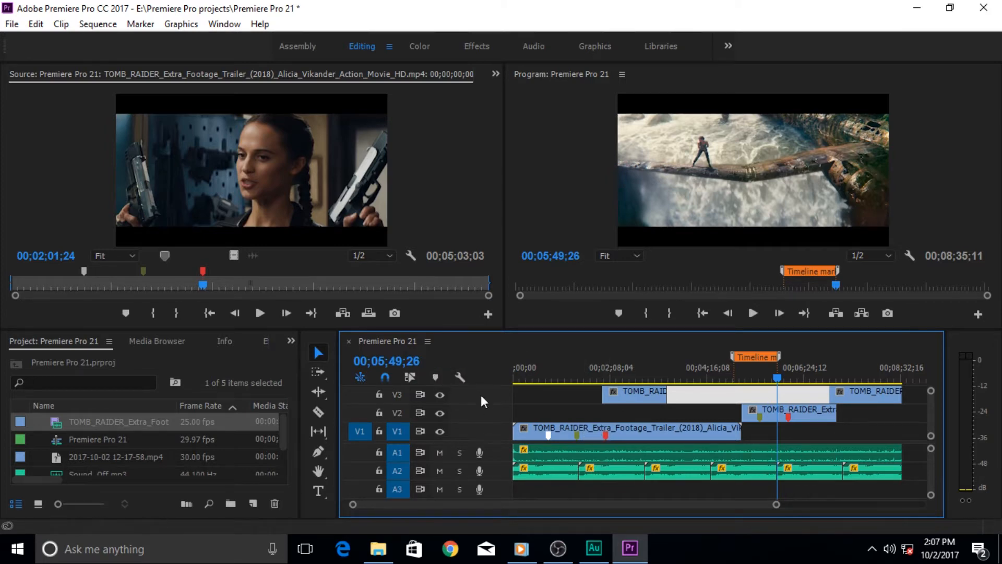
pyautogui.click(461, 379)
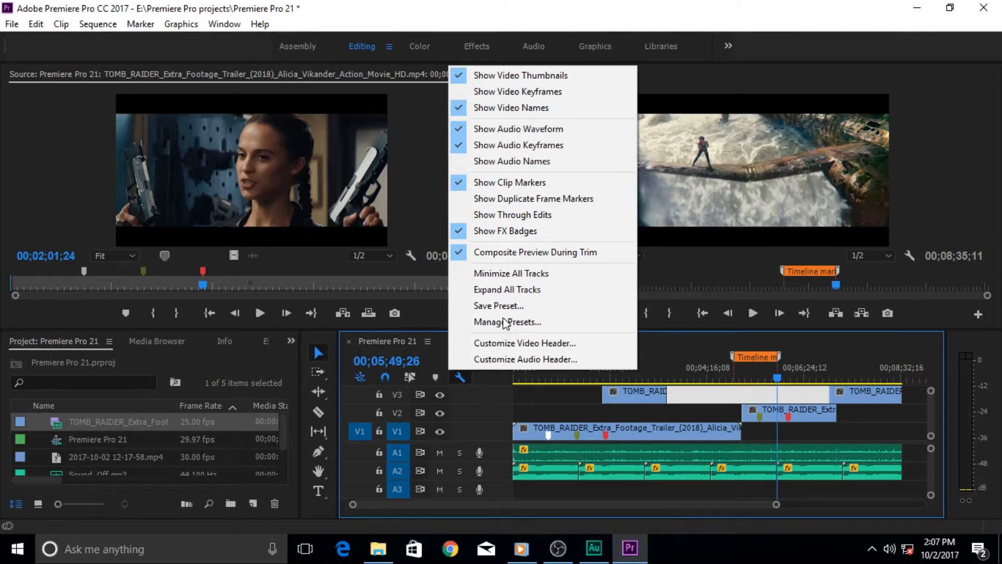
pyautogui.click(462, 182)
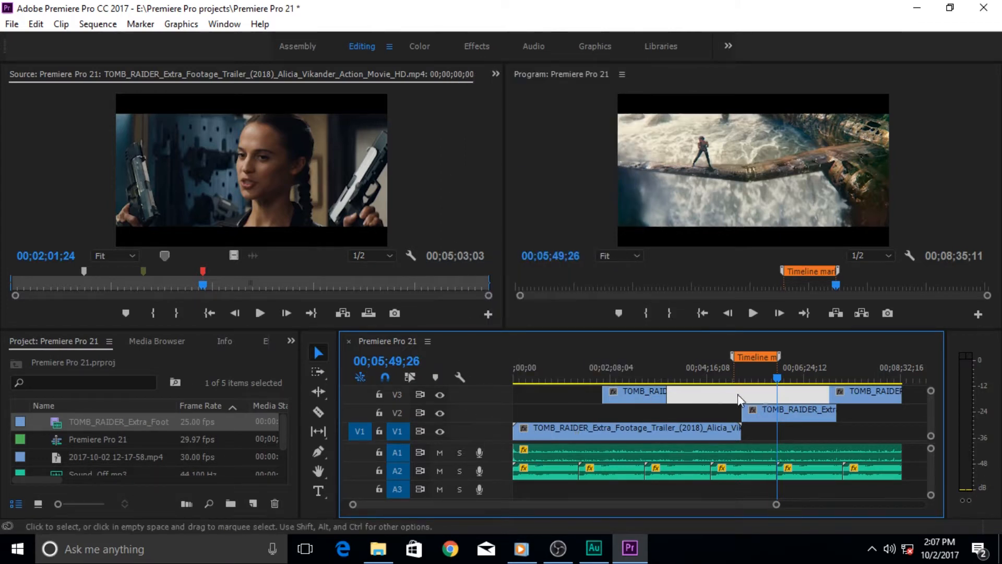
pyautogui.click(459, 377)
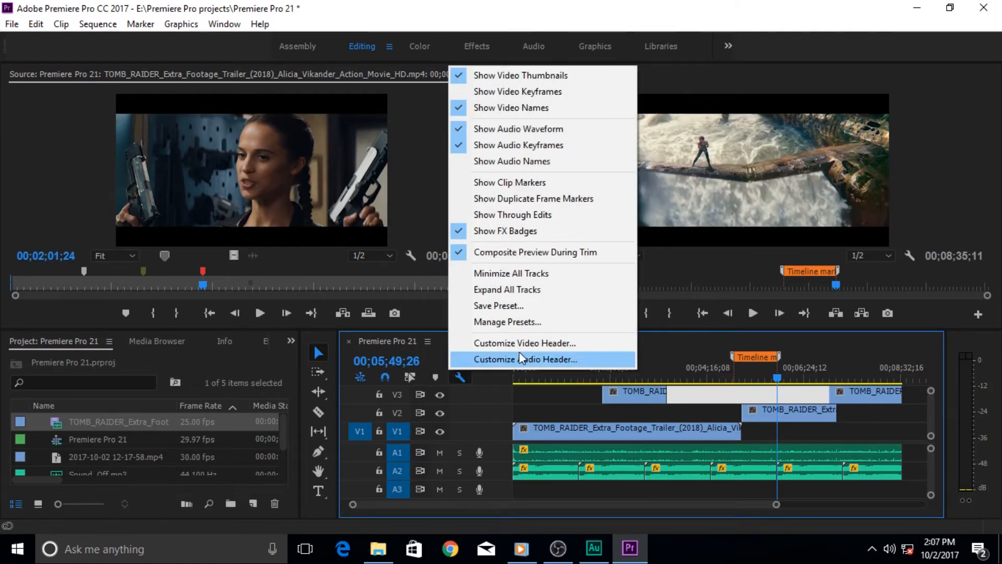
pyautogui.click(507, 186)
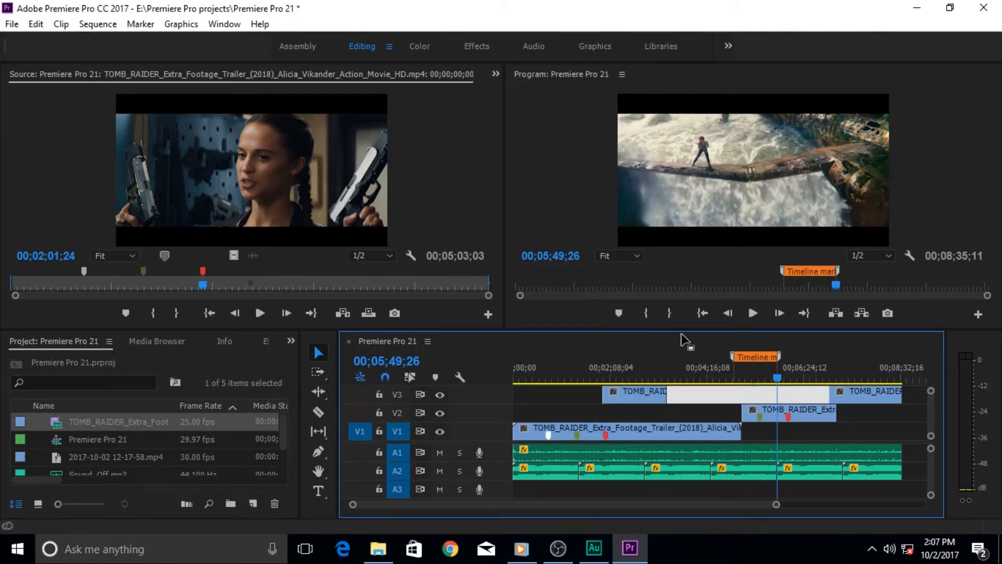
# Show the Markers panel, filter to red markers, and select the V1 Tomb Raider clip to list its markers
pyautogui.click(167, 344)
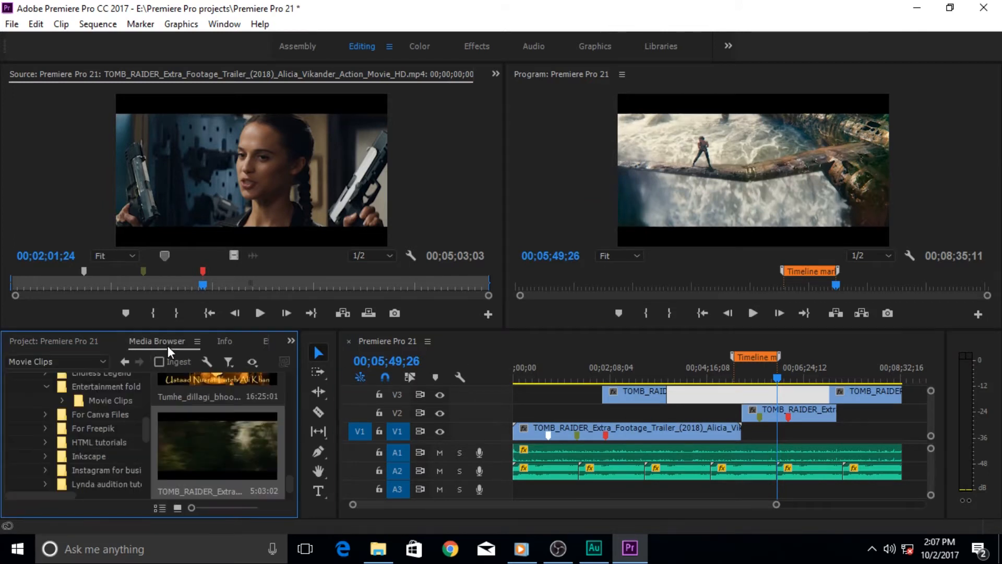
pyautogui.click(227, 342)
pyautogui.click(254, 341)
pyautogui.click(256, 345)
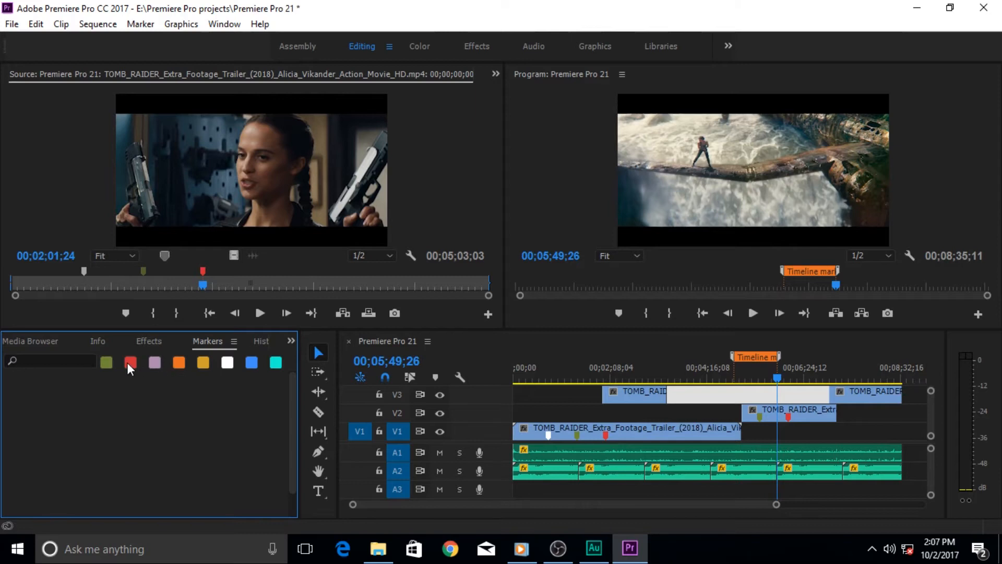
pyautogui.click(33, 362)
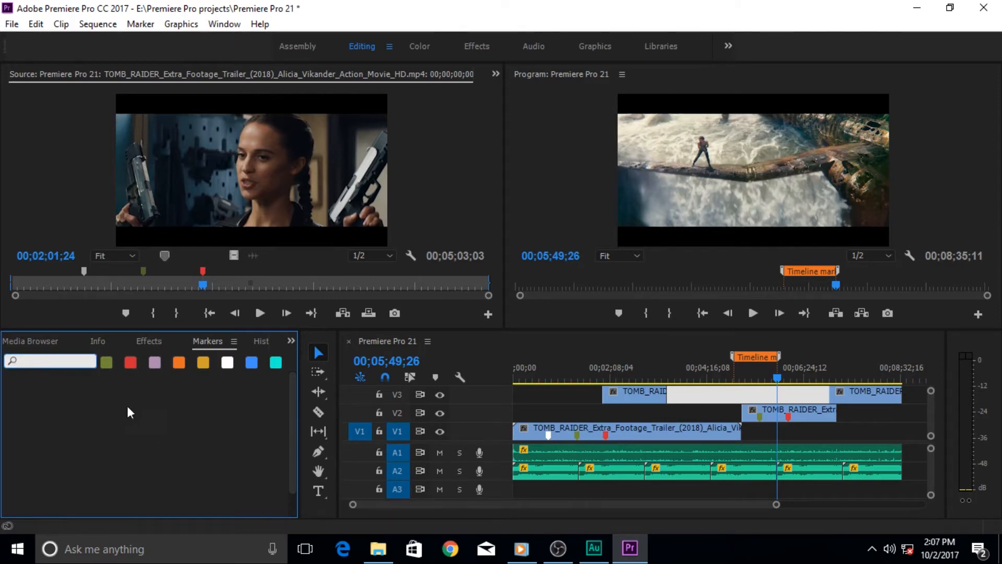
pyautogui.click(132, 363)
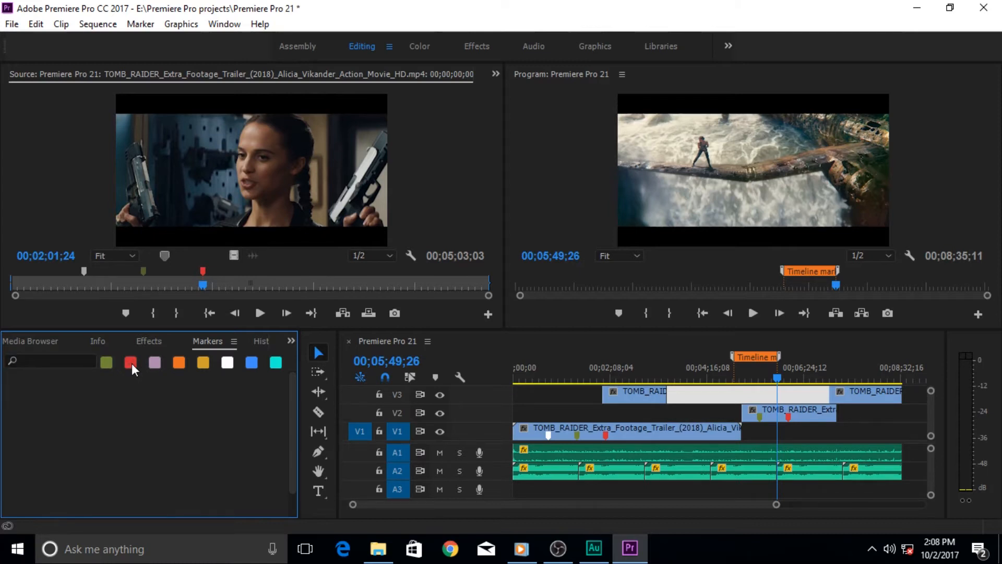
pyautogui.click(605, 437)
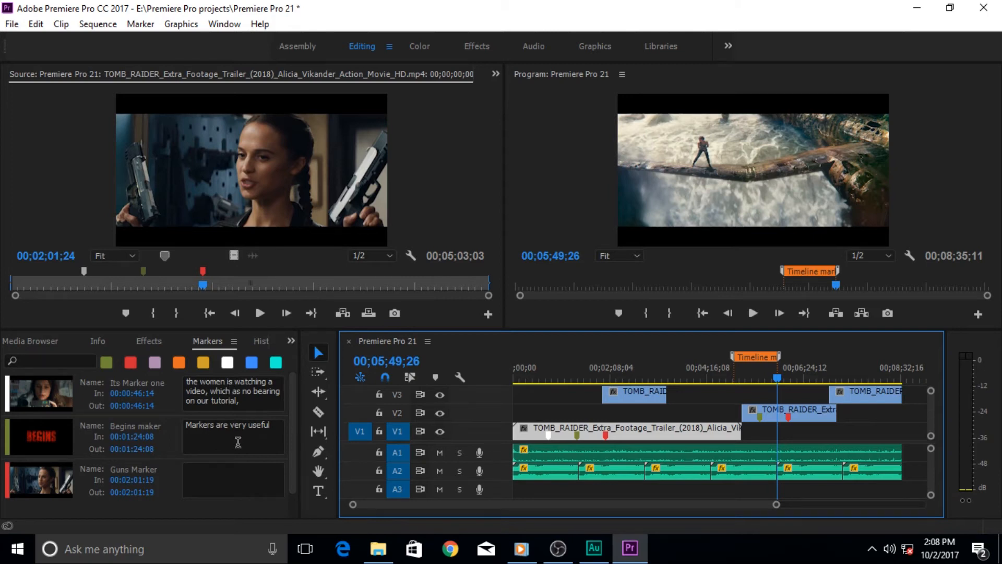
# Select the V2 Tomb Raider clip, park the playhead on the 00;04;53;02 marker, and show the Marker menu
pyautogui.click(808, 417)
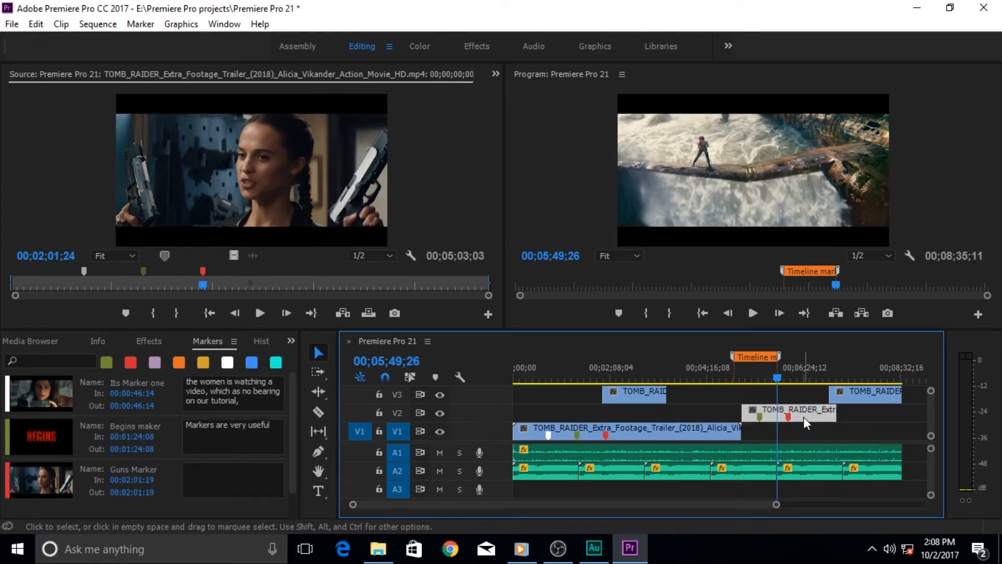
pyautogui.click(709, 365)
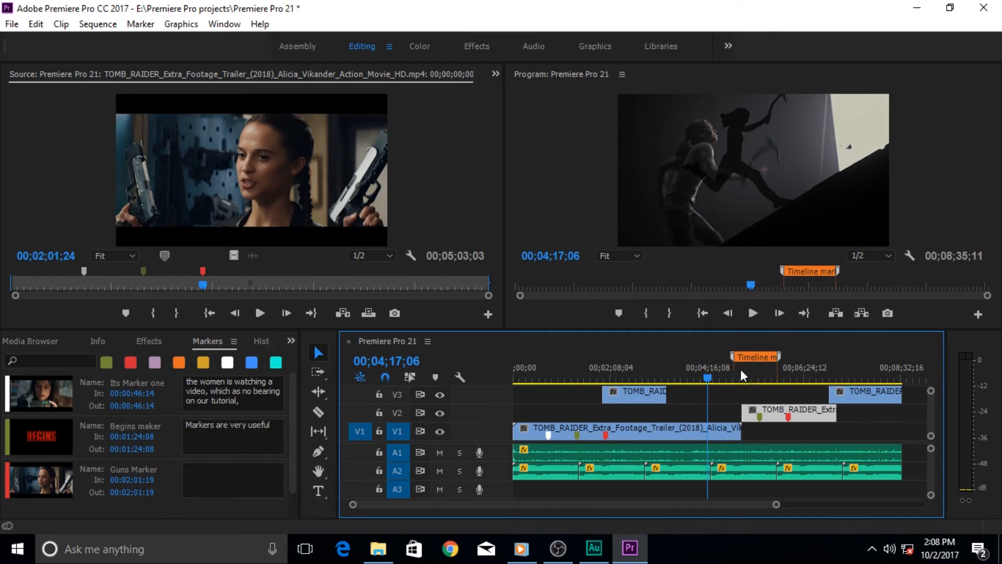
pyautogui.click(757, 357)
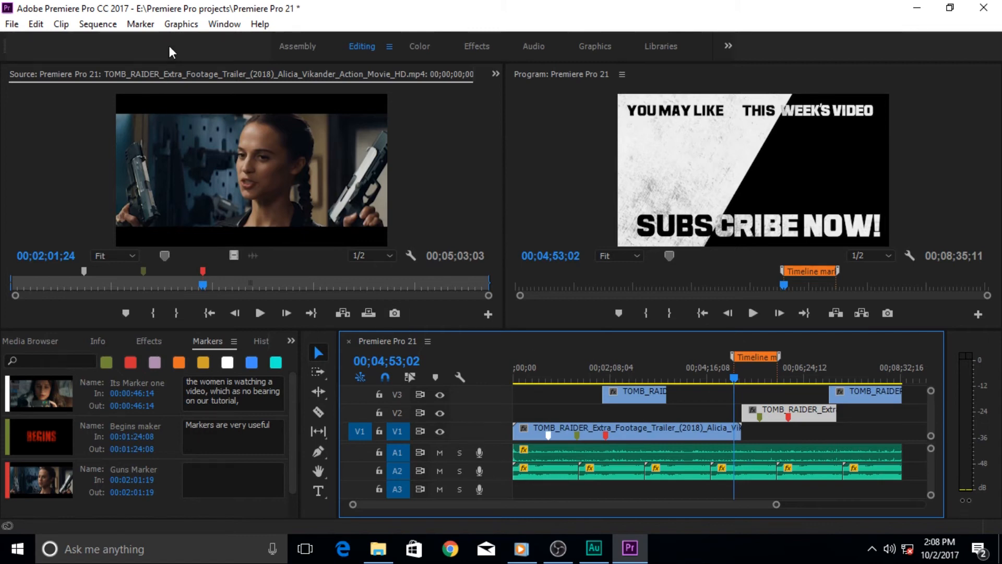
pyautogui.click(140, 27)
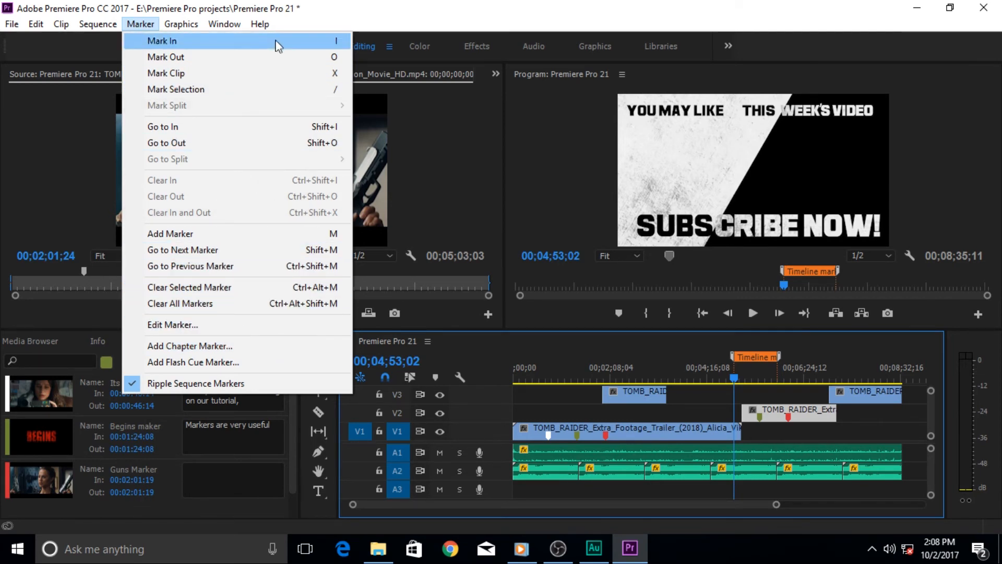
# Close the Marker menu and list the sequence marker's comment, then the clip markers, in Markers
pyautogui.click(437, 142)
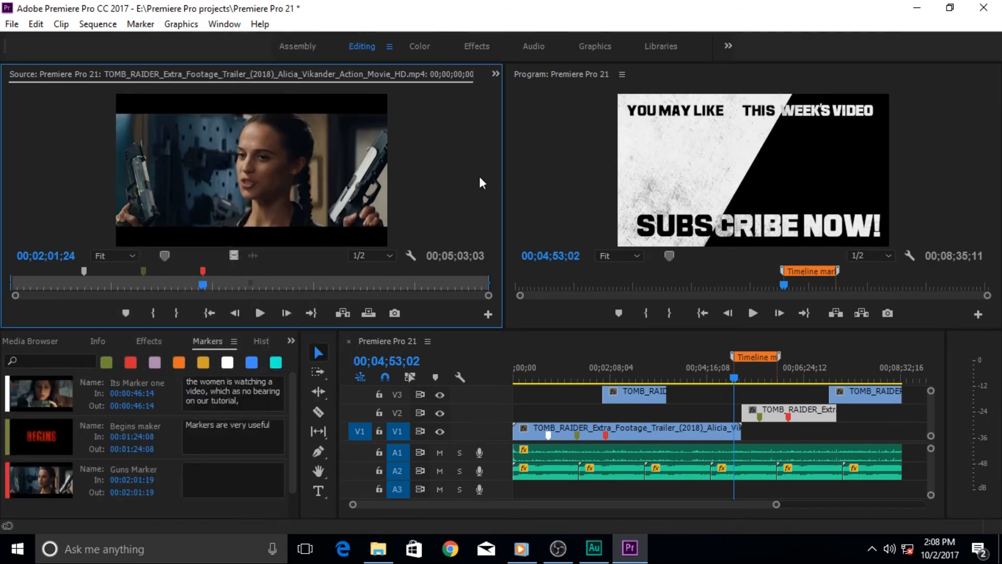
pyautogui.click(547, 152)
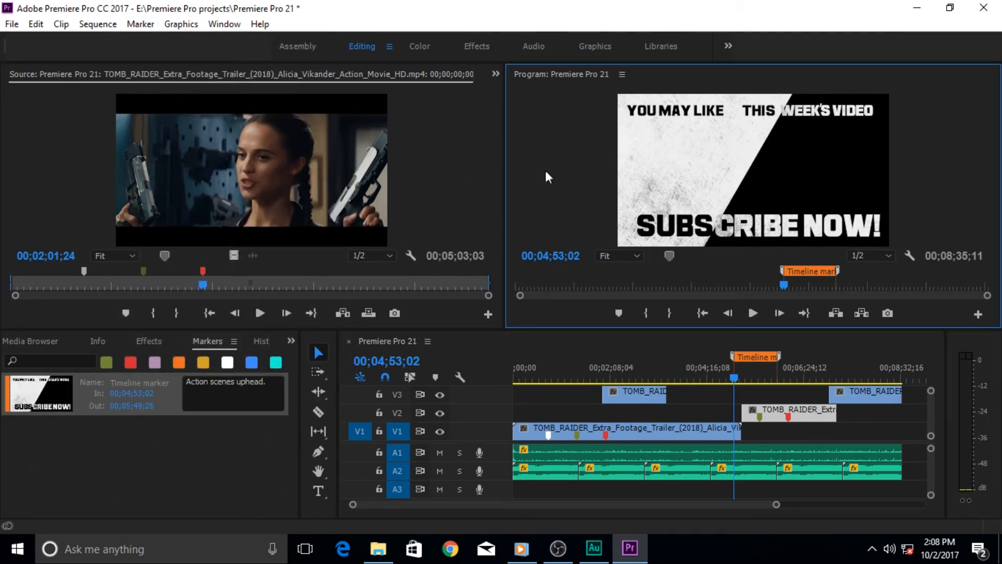
pyautogui.click(558, 348)
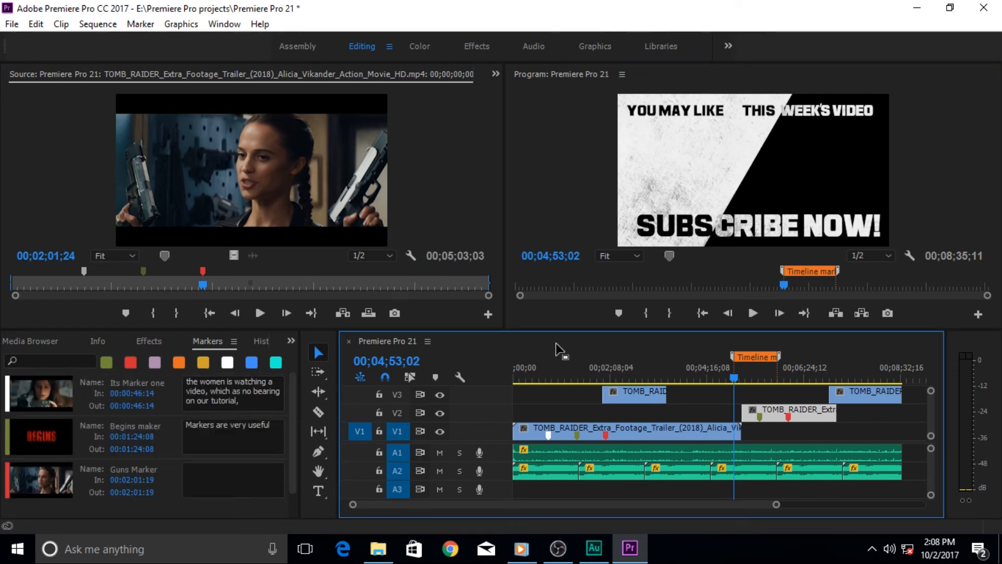
# Return to the Project panel's bin list and set the source playhead to 00;00;16;08
pyautogui.click(40, 341)
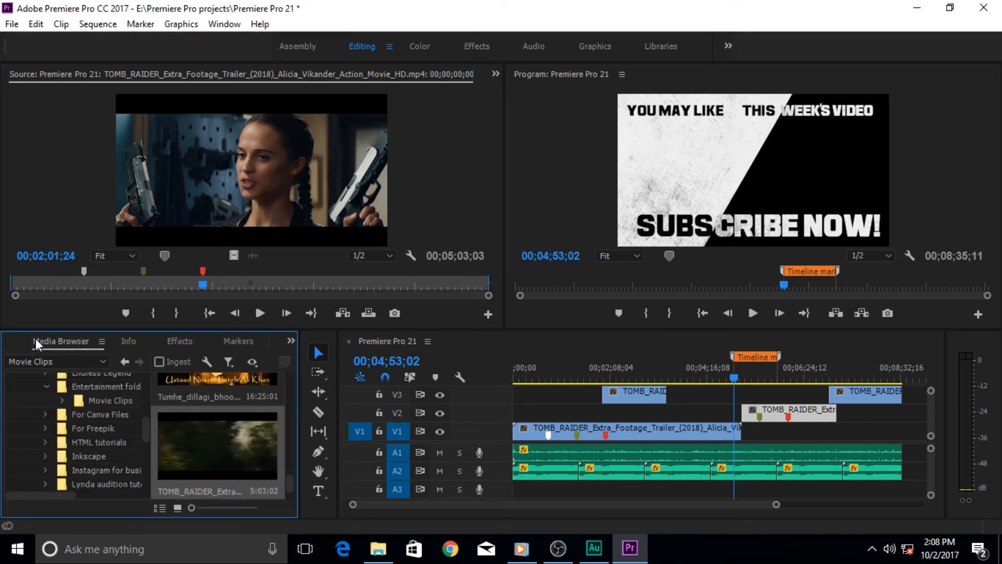
pyautogui.click(17, 341)
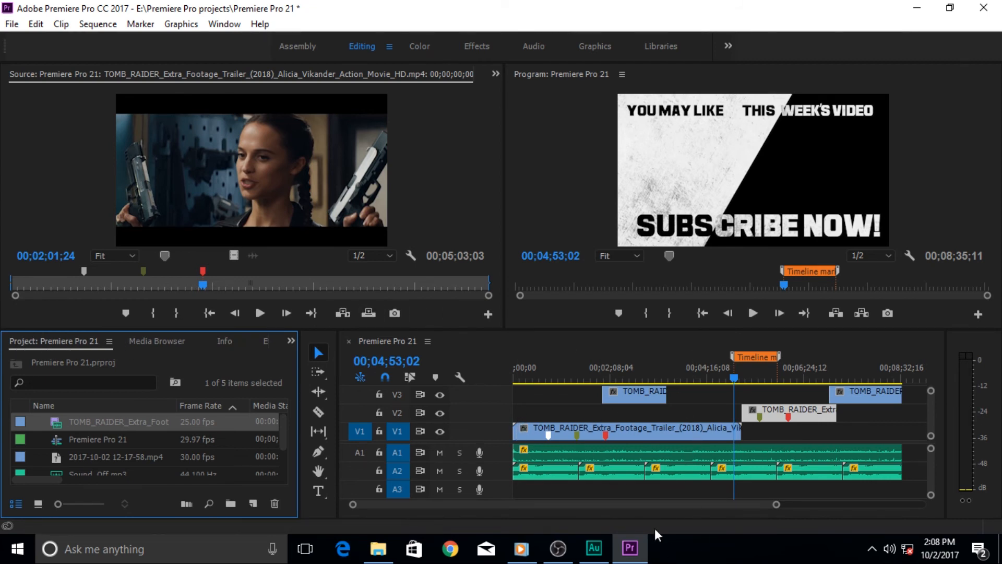
pyautogui.click(37, 282)
pyautogui.click(555, 183)
pyautogui.click(455, 170)
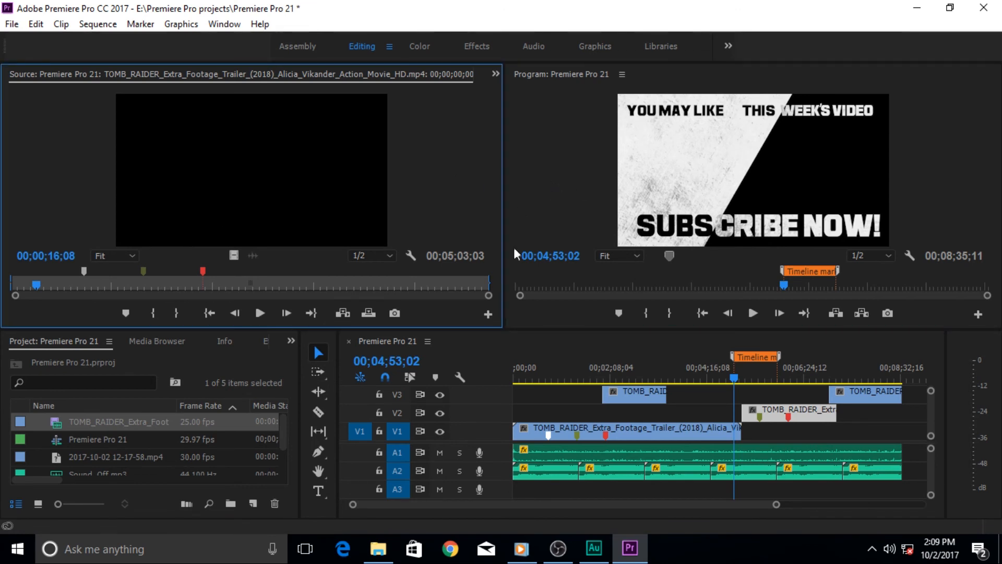
pyautogui.moveTo(619, 542)
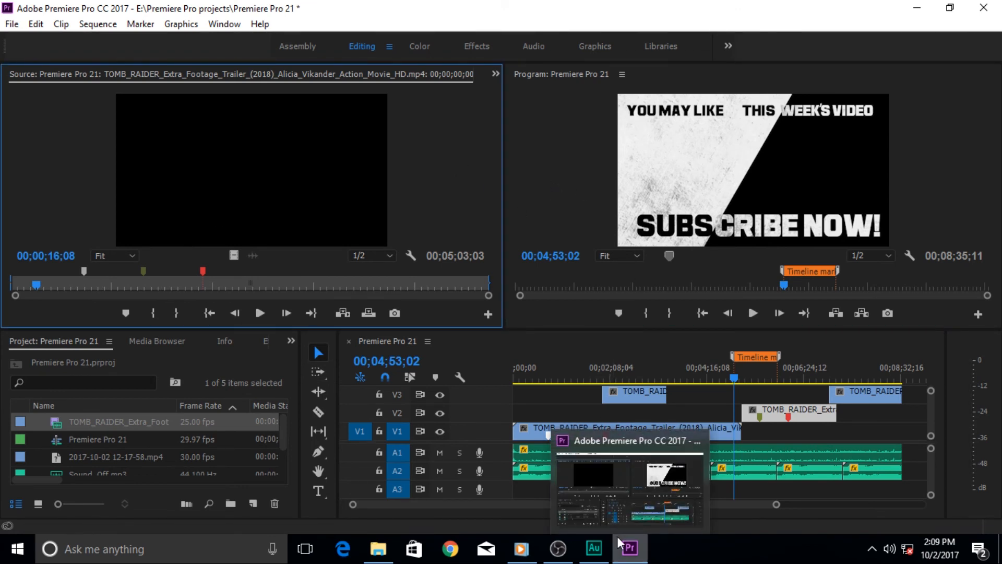